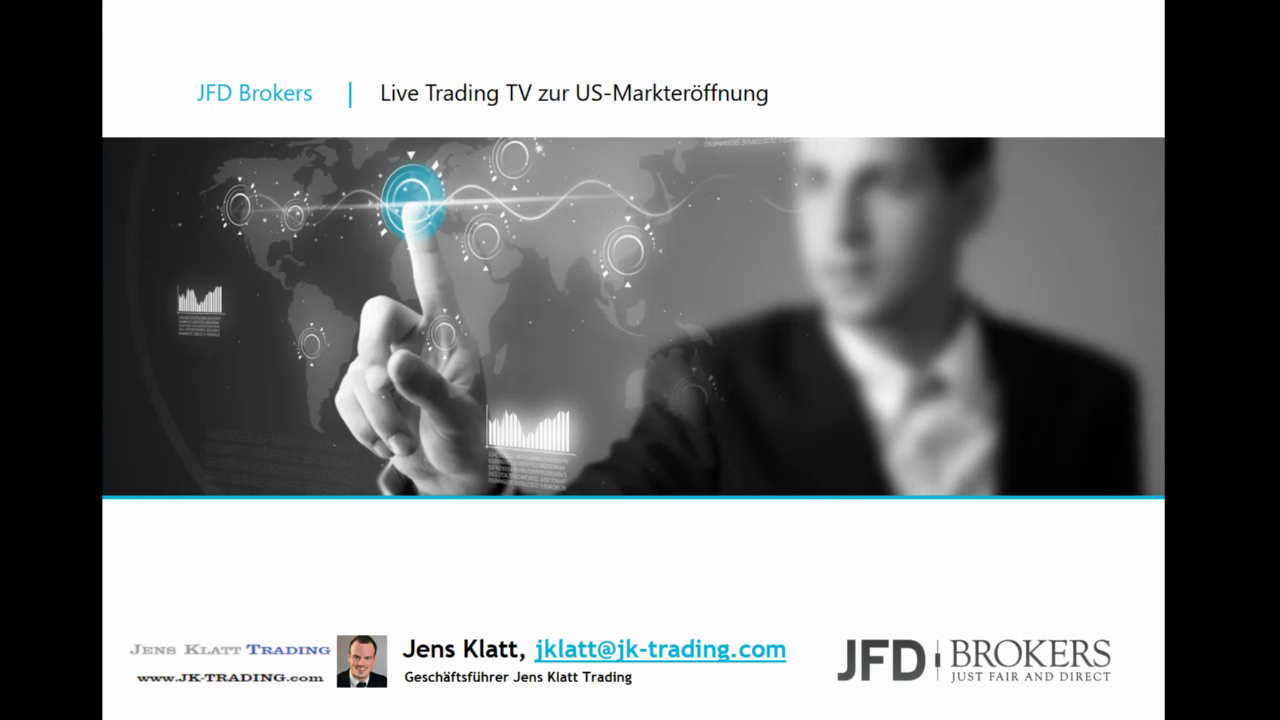
Show the Risikohinweis slide, end the slideshow, and switch to MetaTrader's .US30Cash M5 chart
left_click(567, 261)
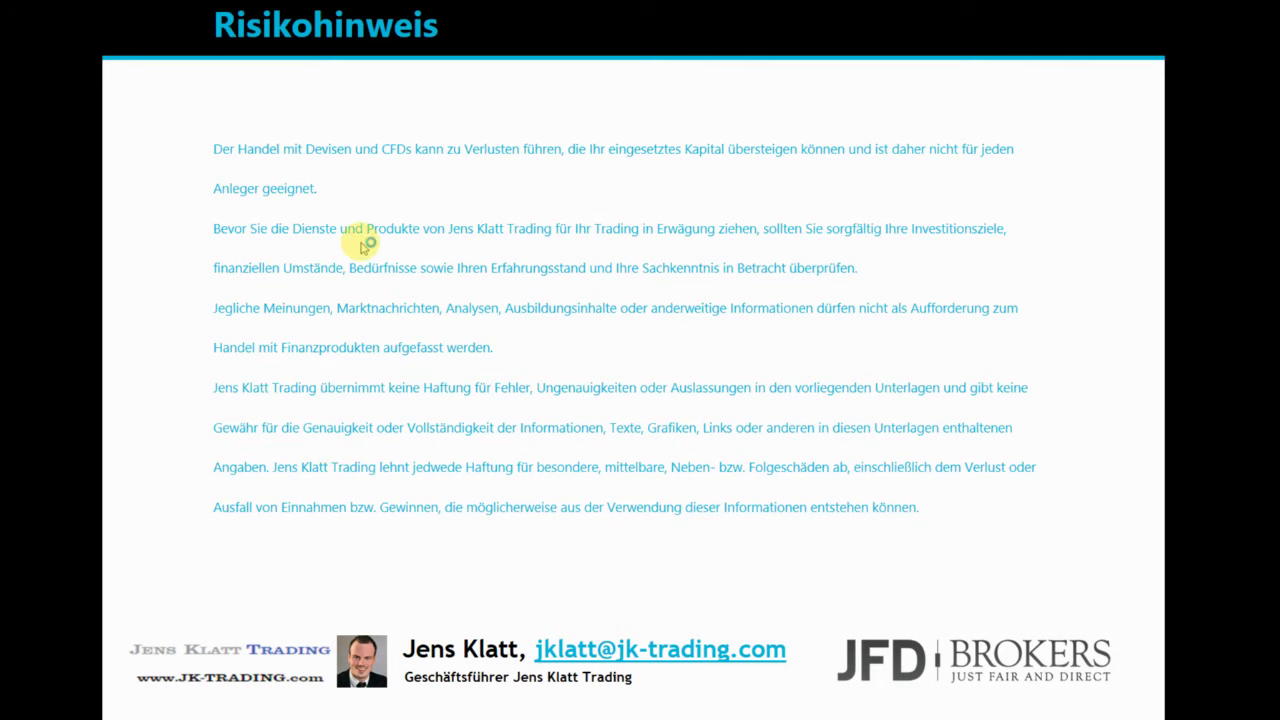
key("Escape")
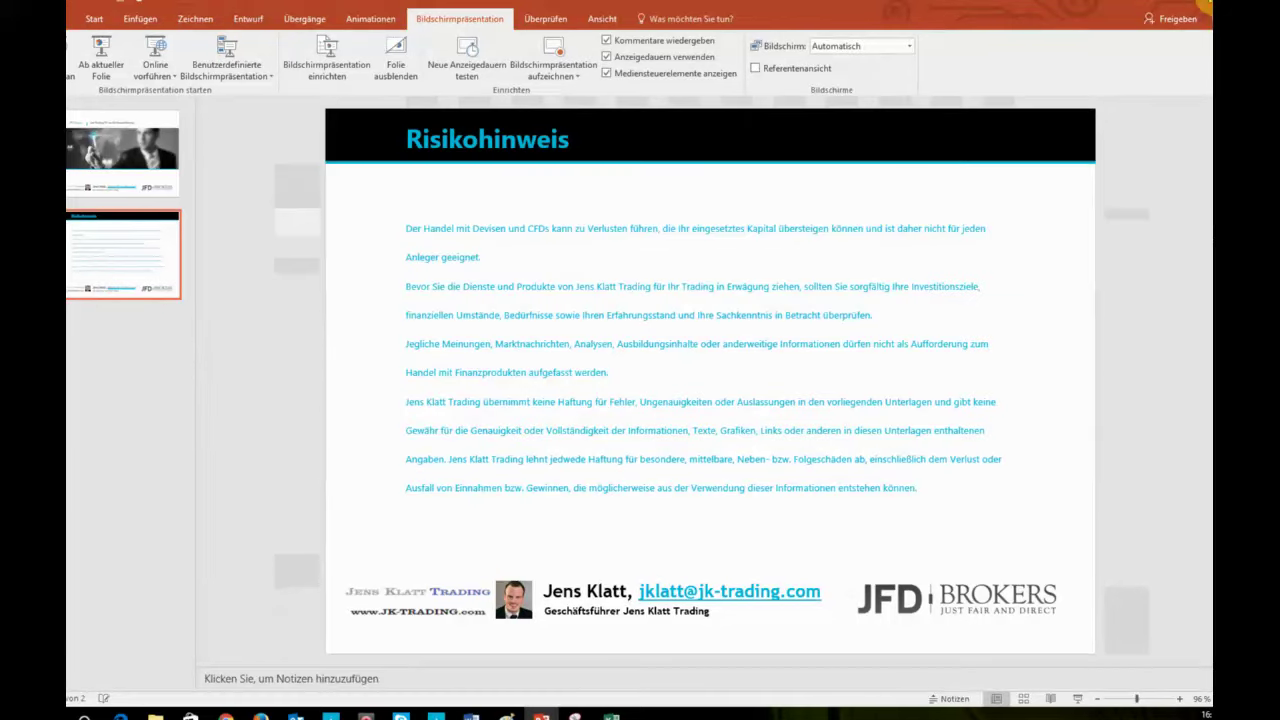
key("alt+Tab")
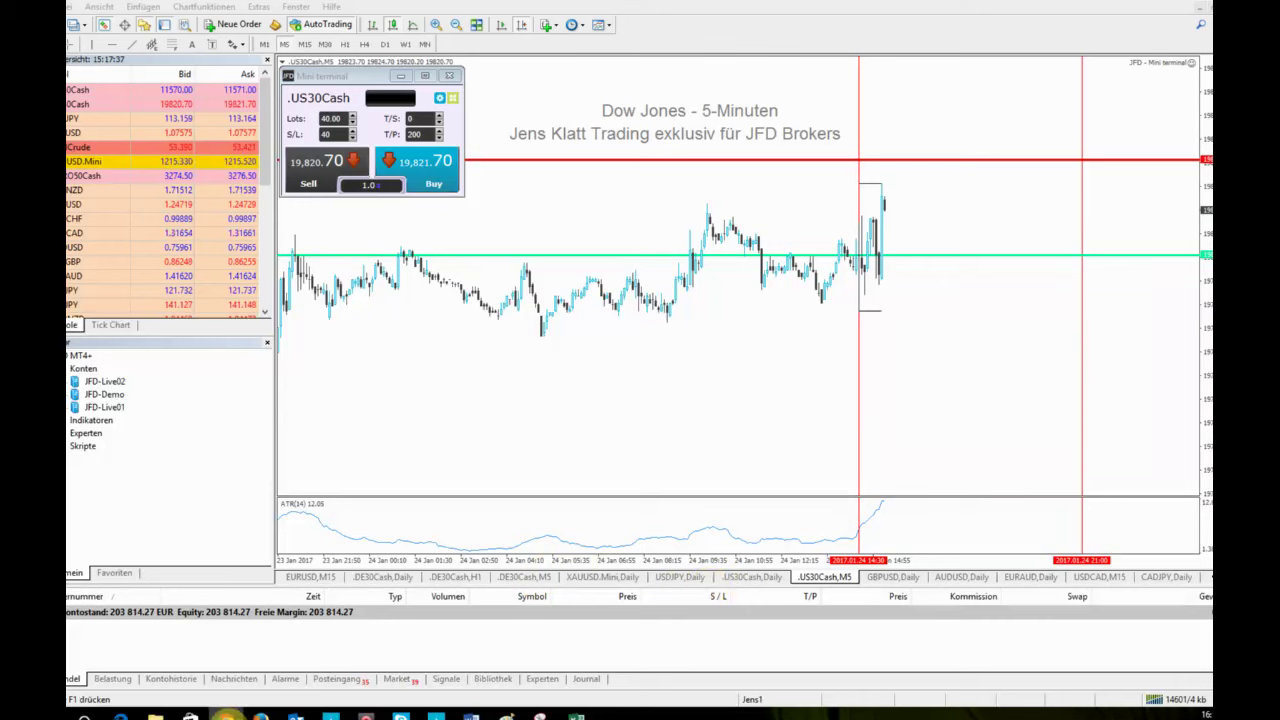
Switch to Guidants in Chrome and compress the current chart's price scale
mouse_move(226, 716)
left_click(285, 638)
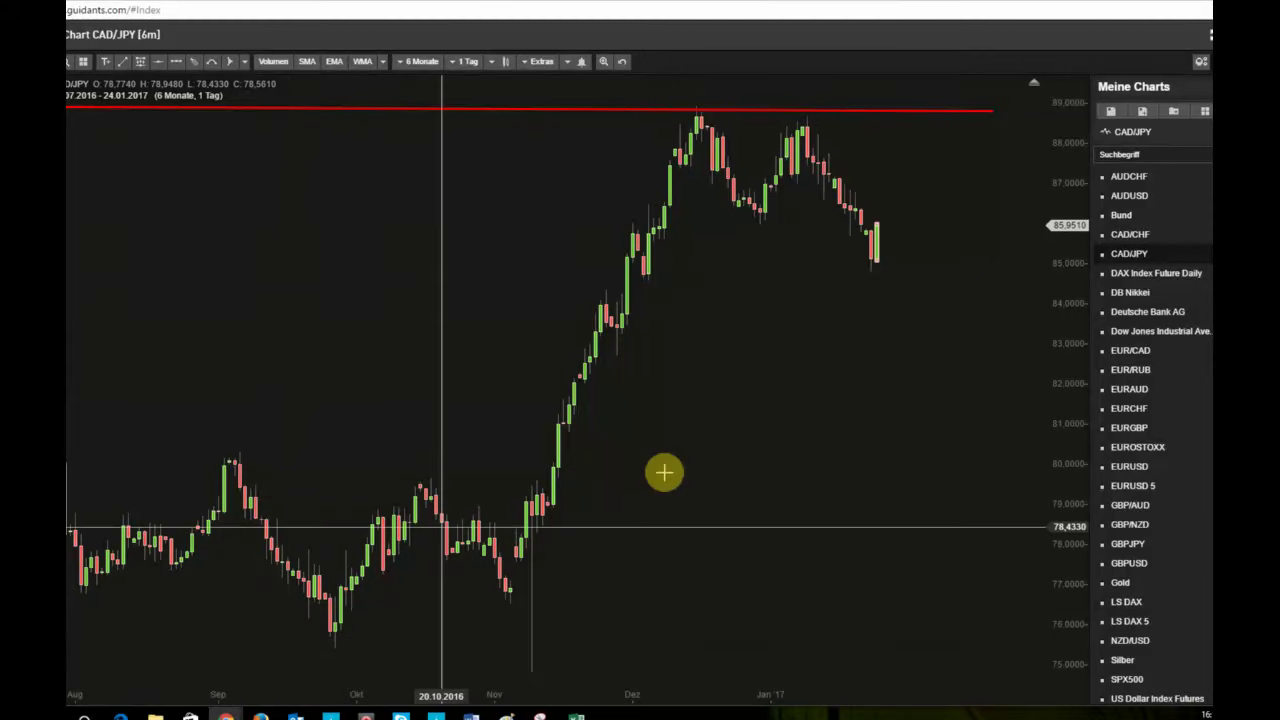
left_click_drag(1063, 323, 1037, 413)
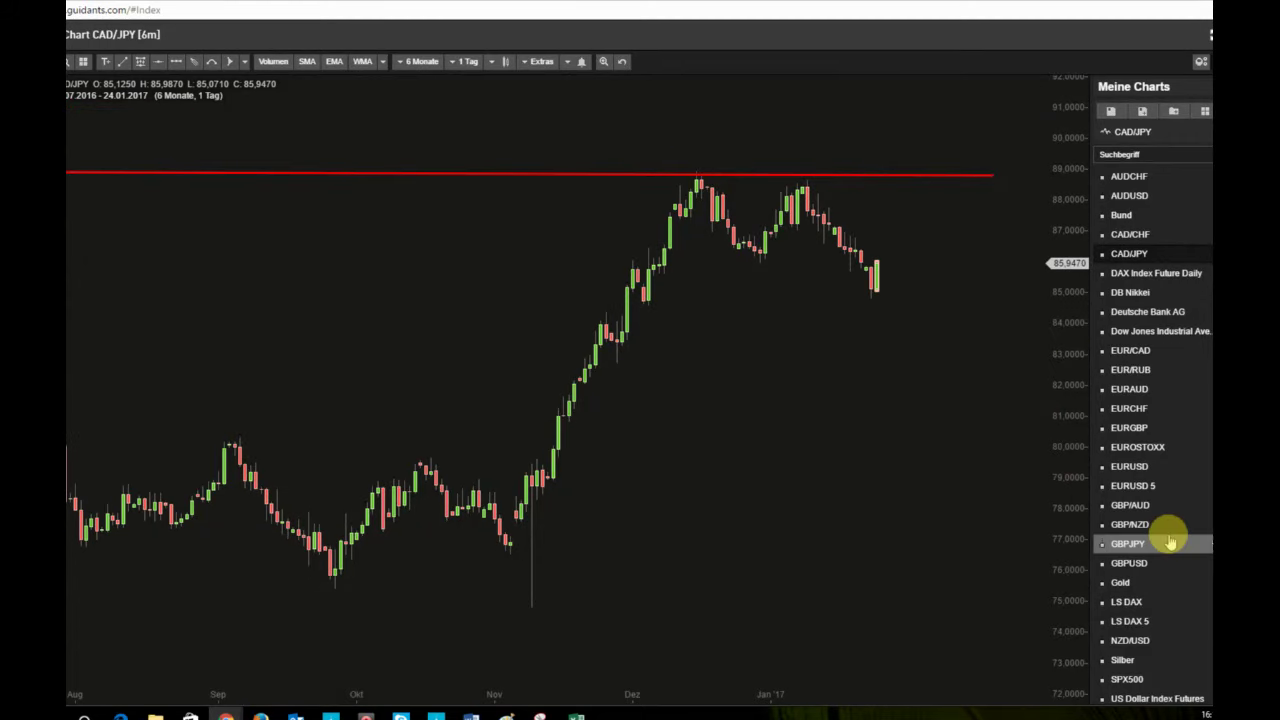
scroll(1168, 530, "down", 2)
scroll(1172, 525, "down", 2)
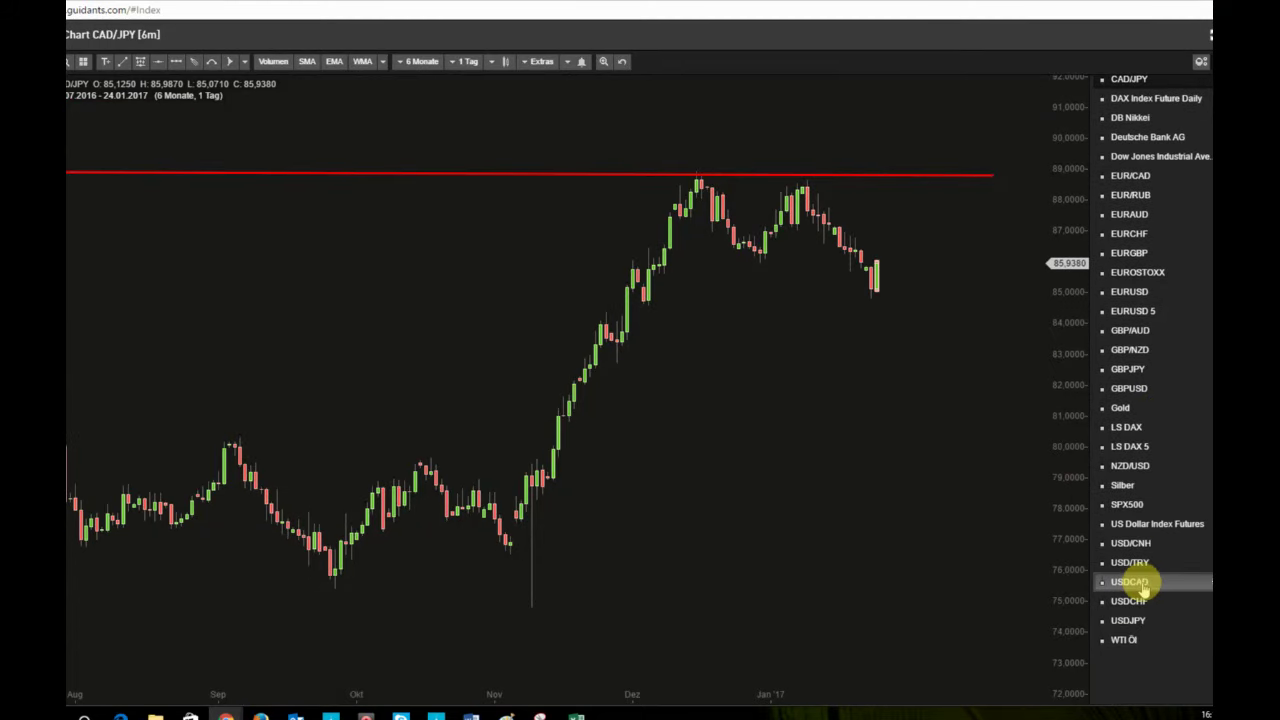
Open the USDCAD chart from Meine Charts and zoom out to eight months of daily candles
left_click(1135, 583)
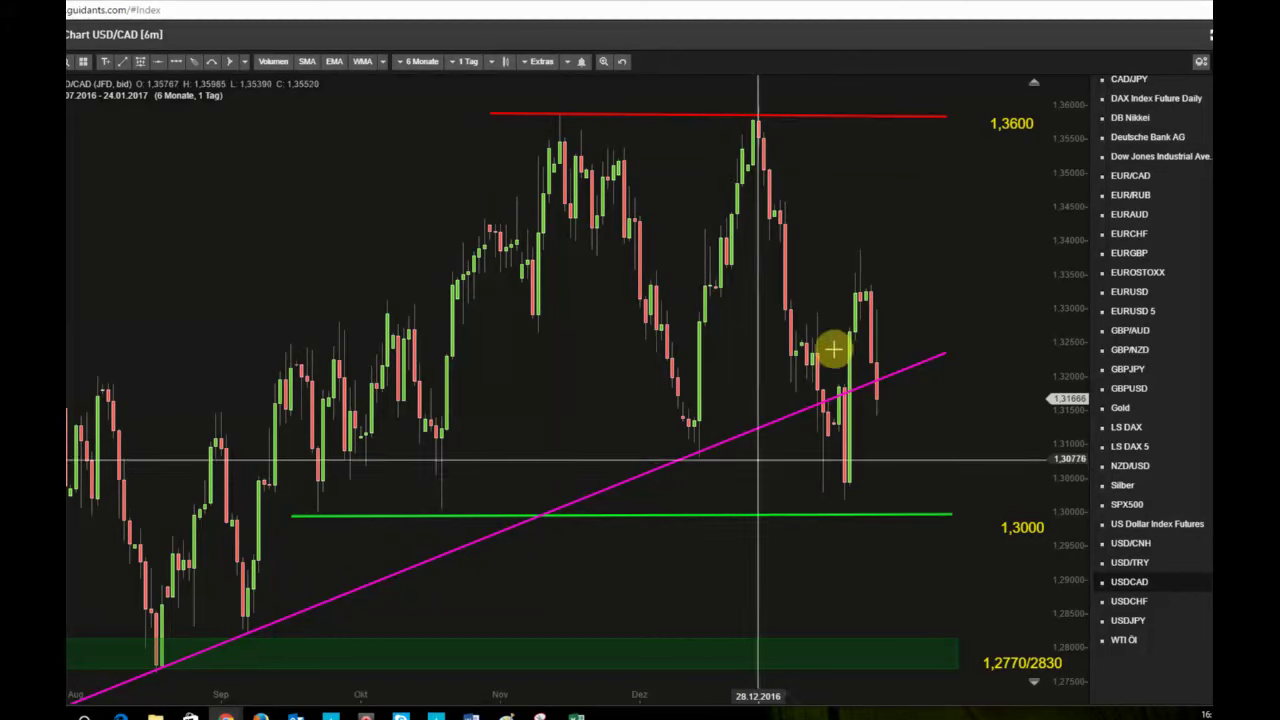
left_click_drag(1042, 264, 1043, 330)
scroll(940, 340, "down", 2)
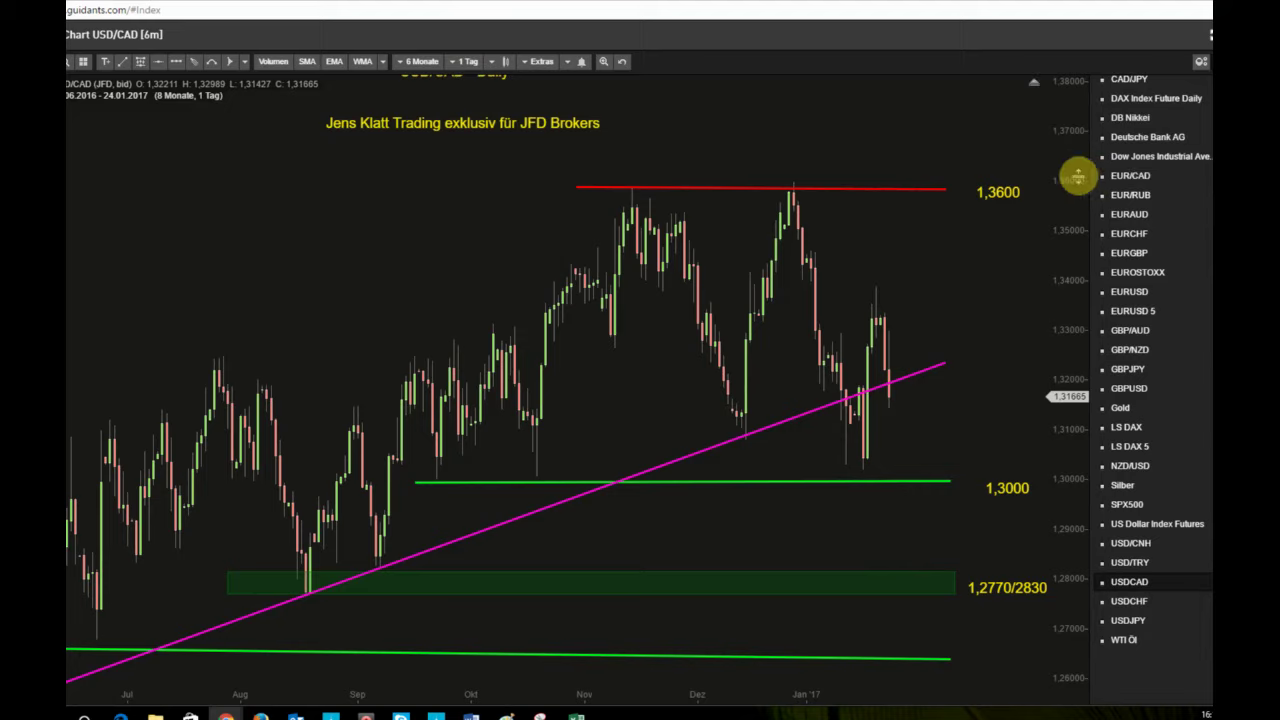
Set USD/CAD to 15 Minuten candles and zoom out to show roughly one day
left_click(466, 61)
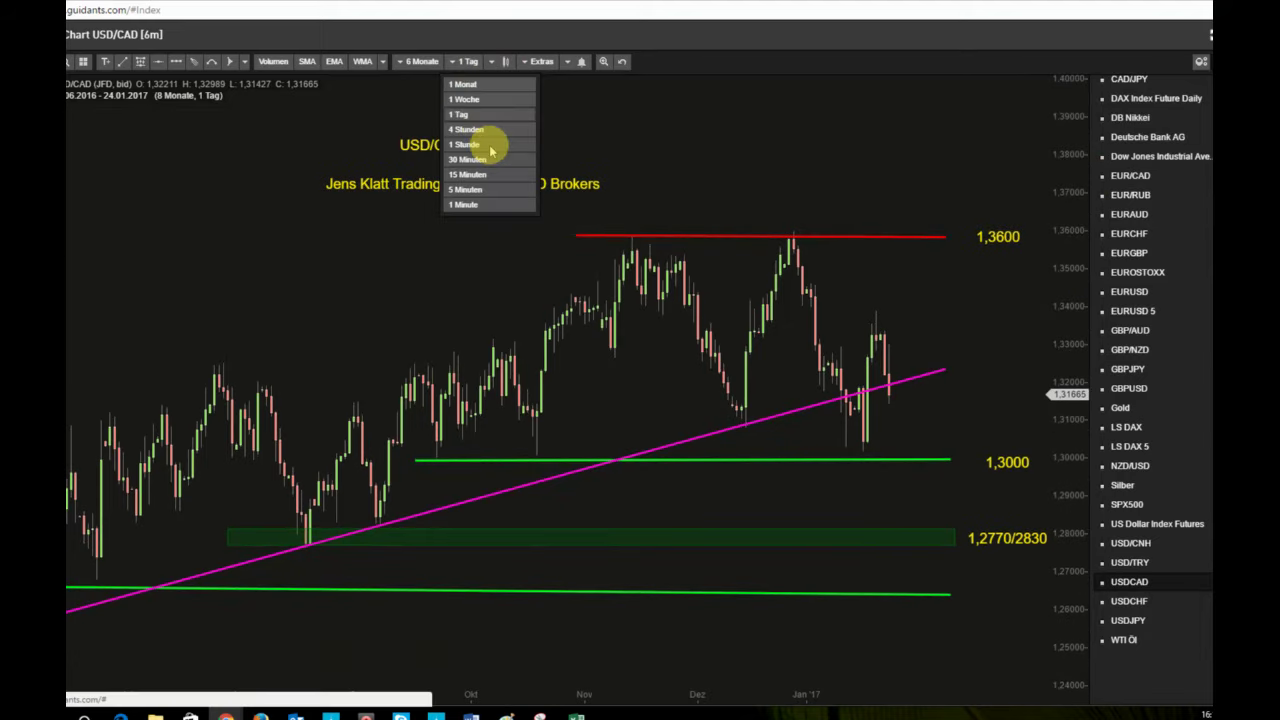
left_click(480, 175)
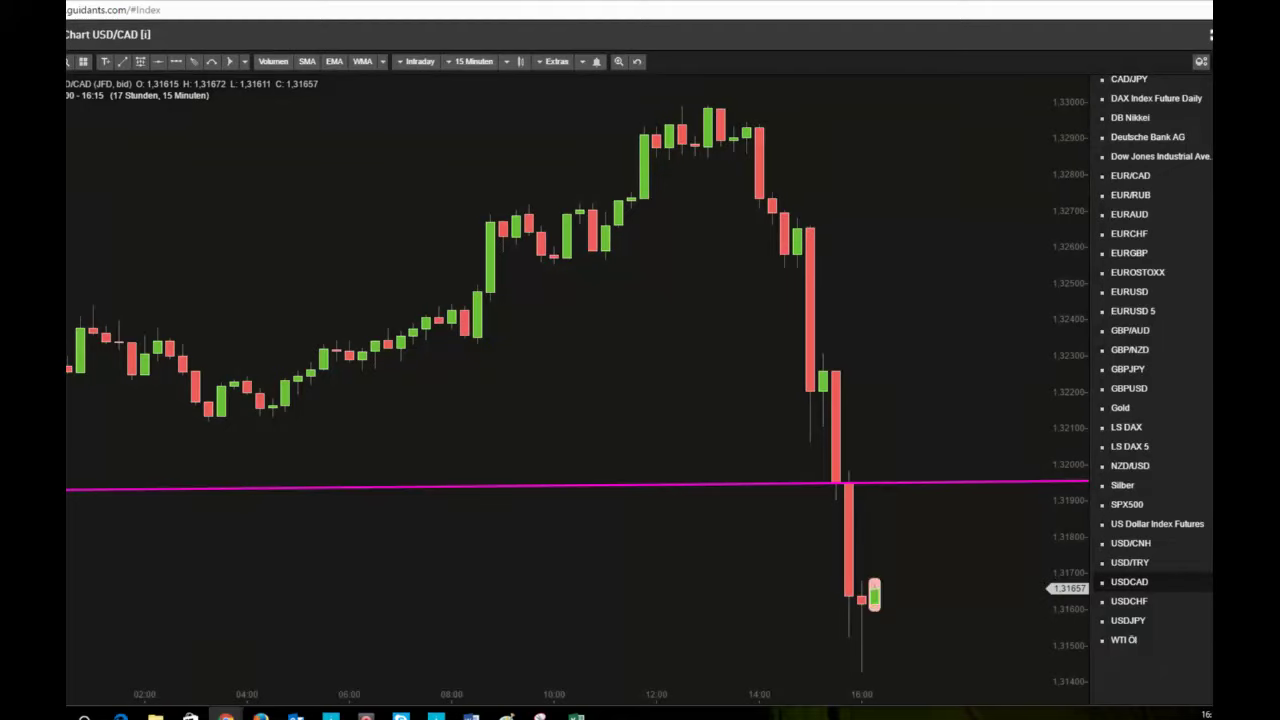
left_click_drag(1057, 194, 1051, 314)
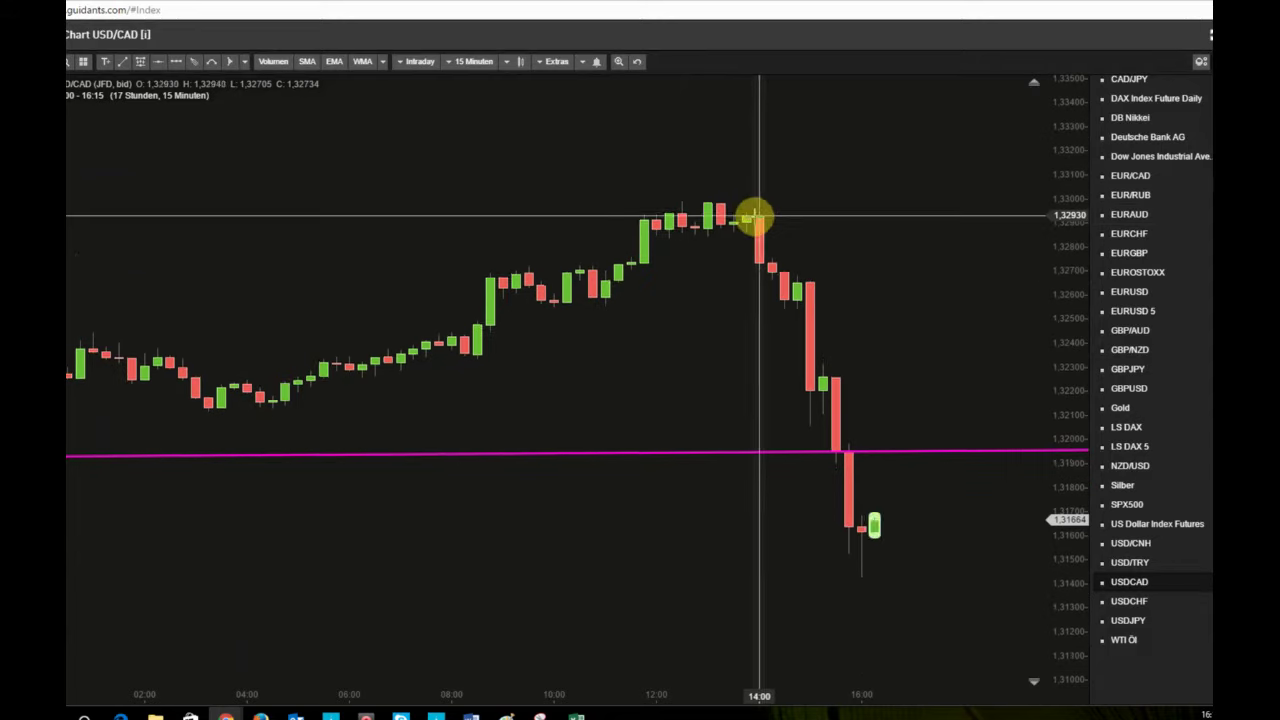
scroll(758, 215, "down", 2)
scroll(745, 214, "down", 2)
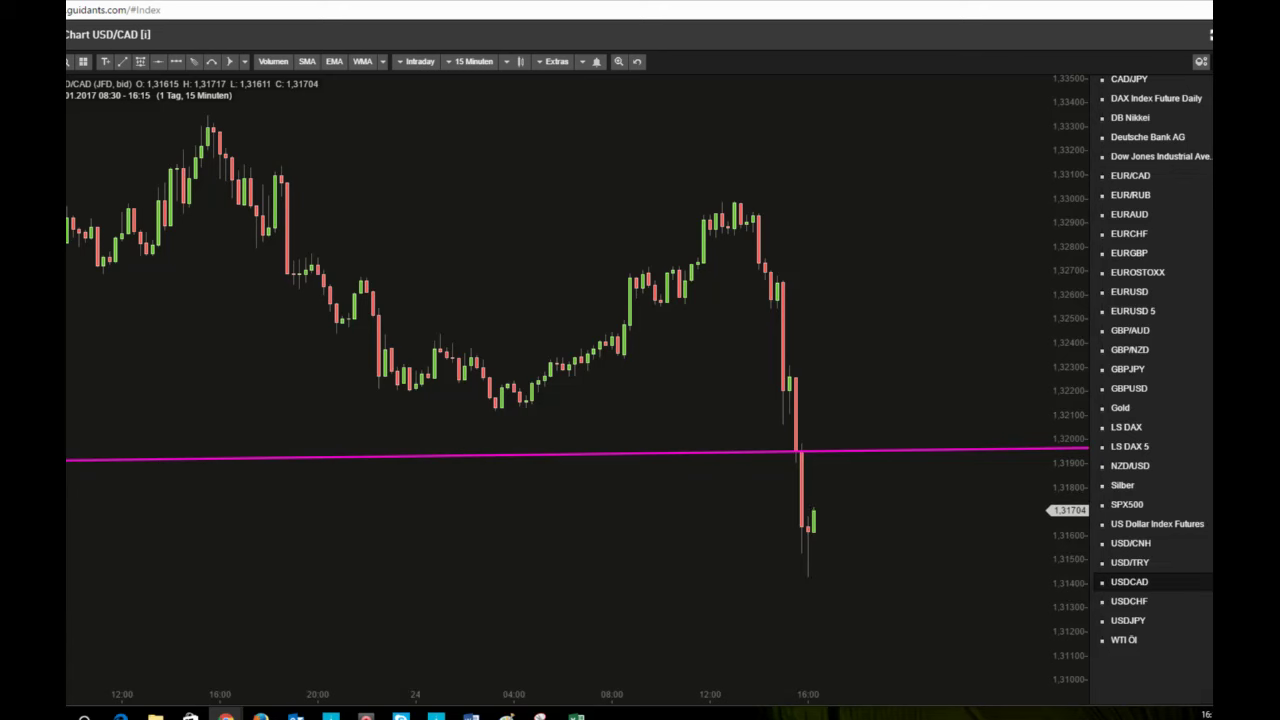
left_click(472, 72)
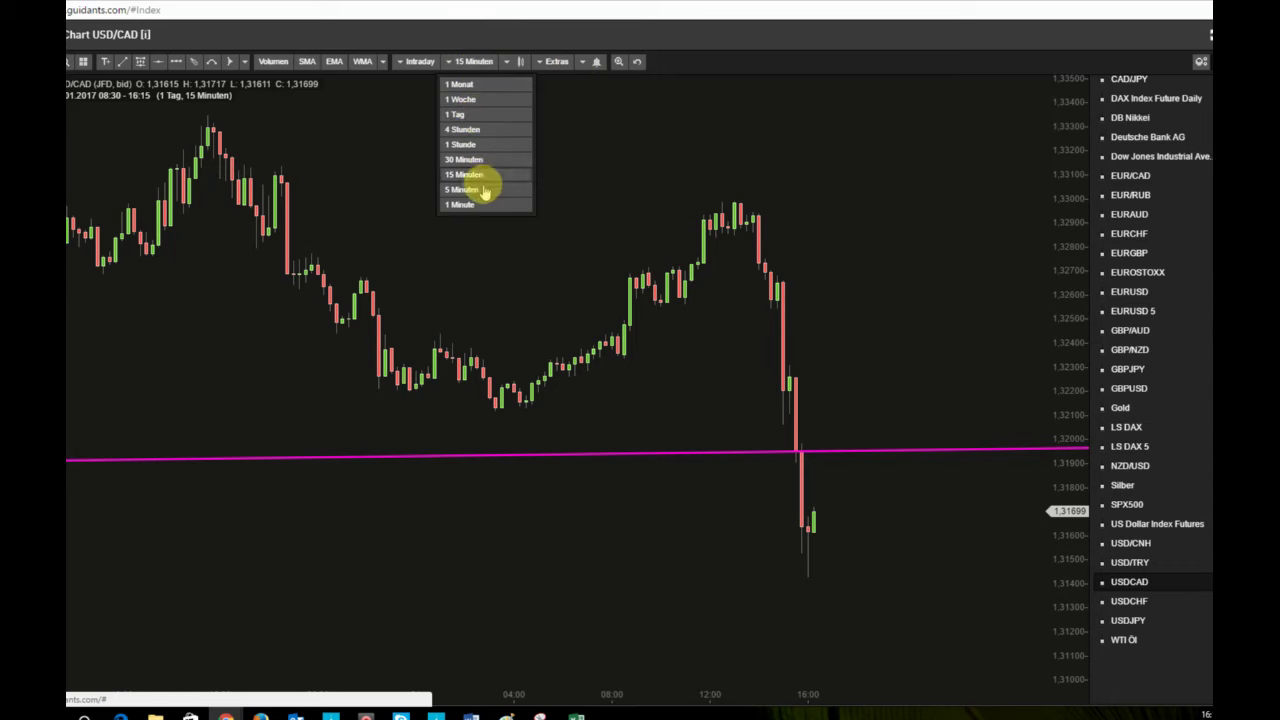
Choose 1 Tag candles for USD/CAD and drag out to an eight-month view
left_click(471, 119)
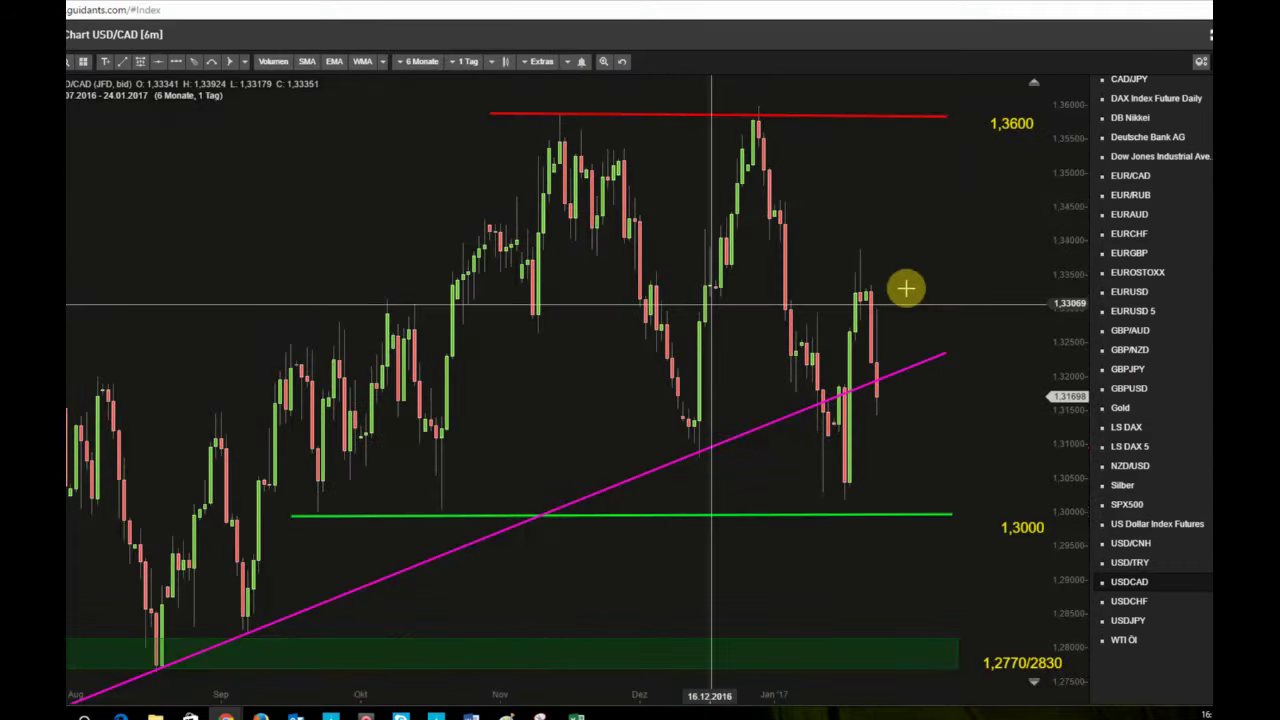
left_click_drag(1049, 243, 943, 329)
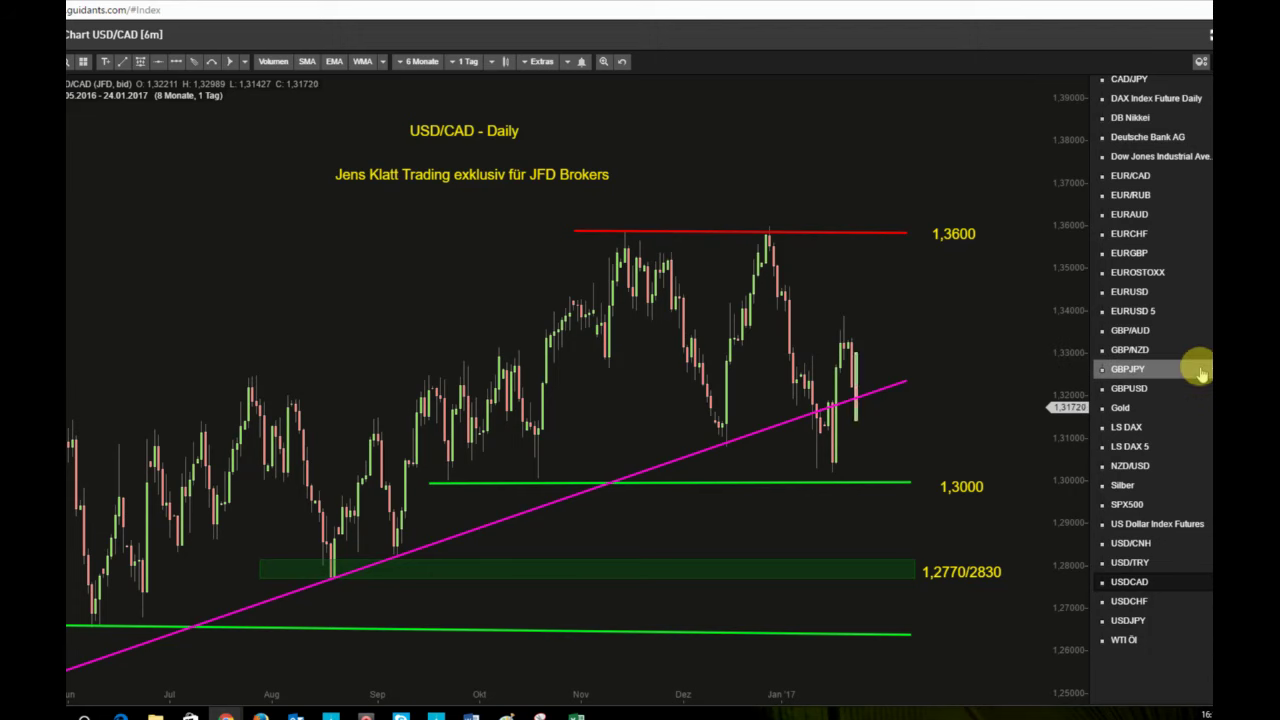
Open GBPUSD from Meine Charts, set 15 Minuten candles, and compress the price scale
left_click(1168, 388)
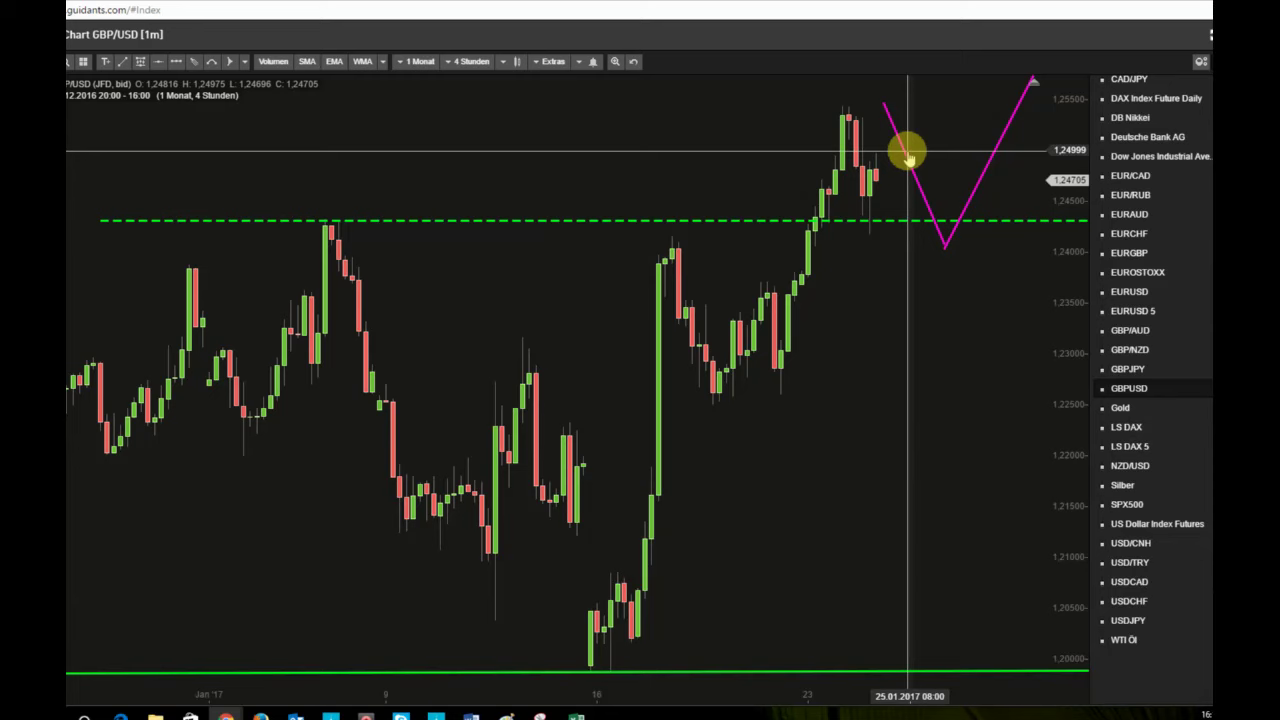
left_click(475, 62)
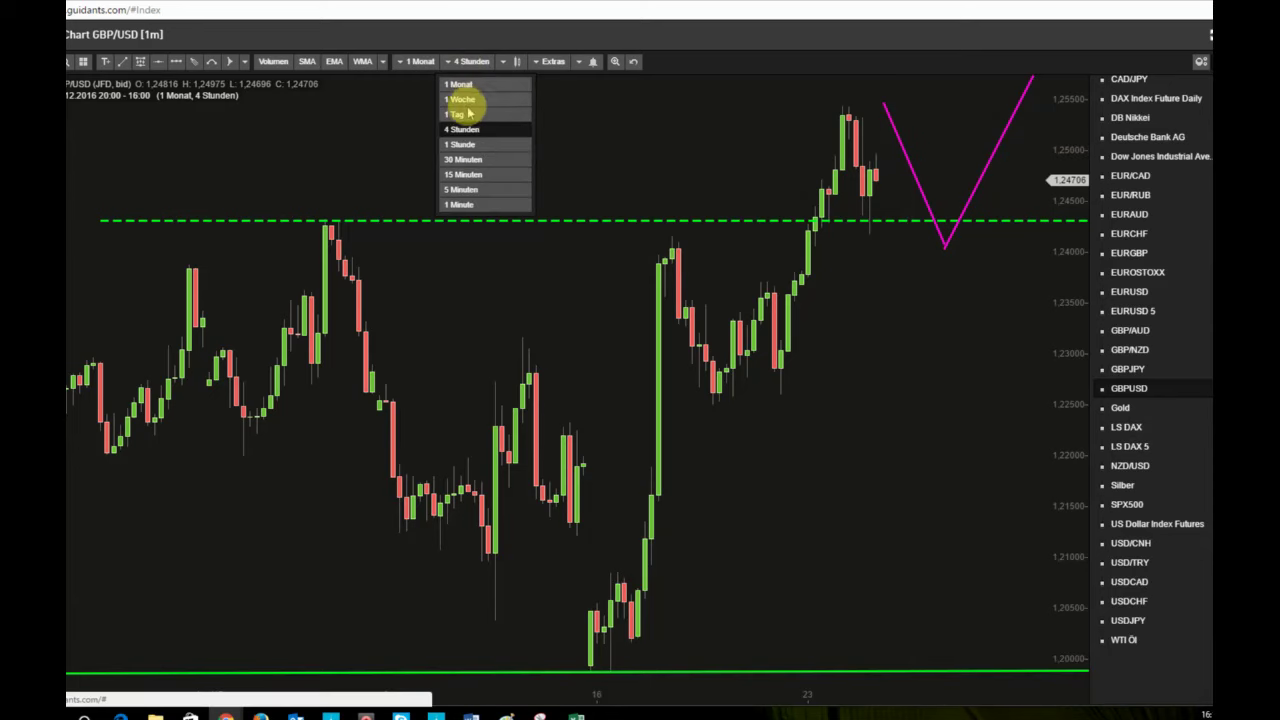
left_click(471, 179)
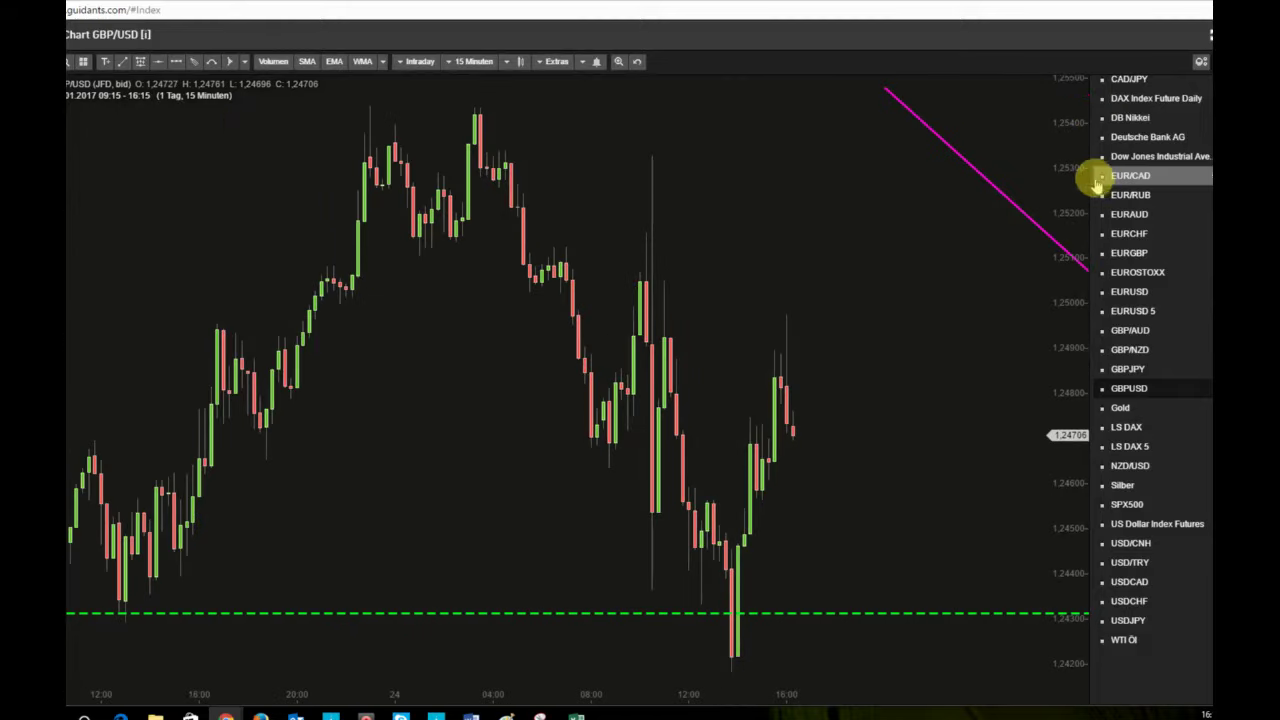
left_click_drag(1066, 226, 891, 424)
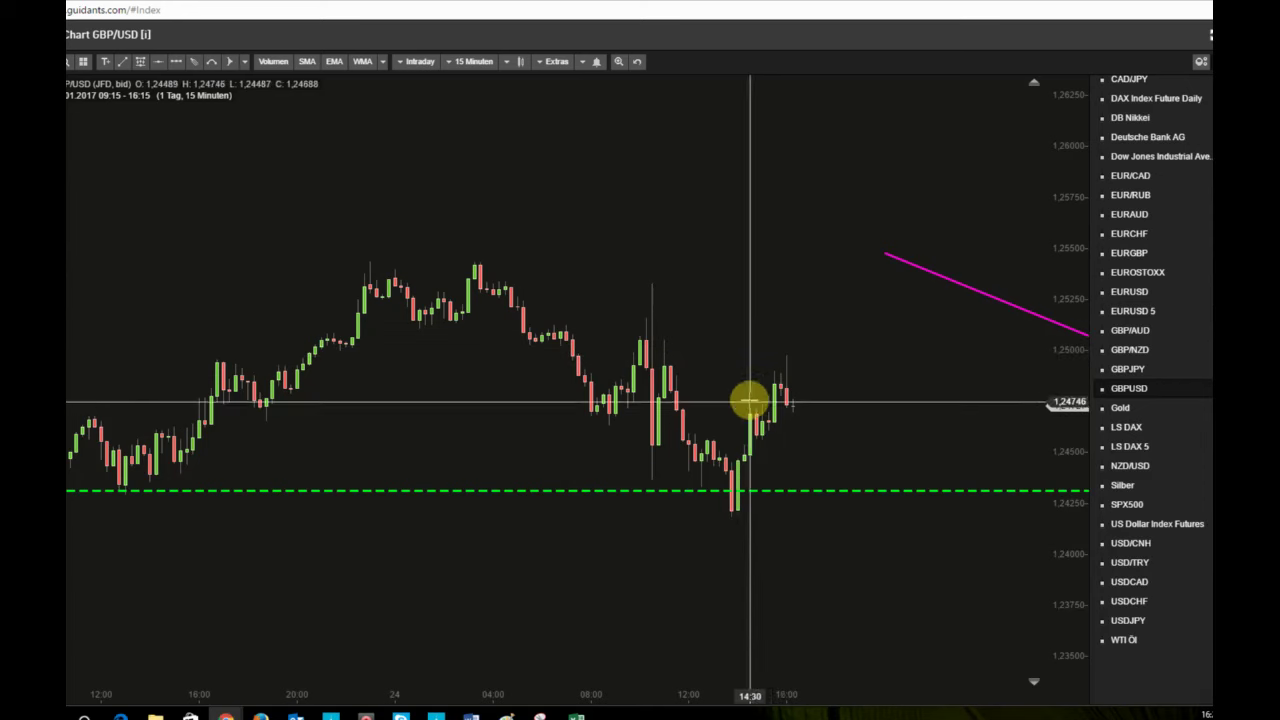
Switch GBP/USD to 4 Stunden candles, zoom out to four months, and recentre the drawn levels
left_click(478, 62)
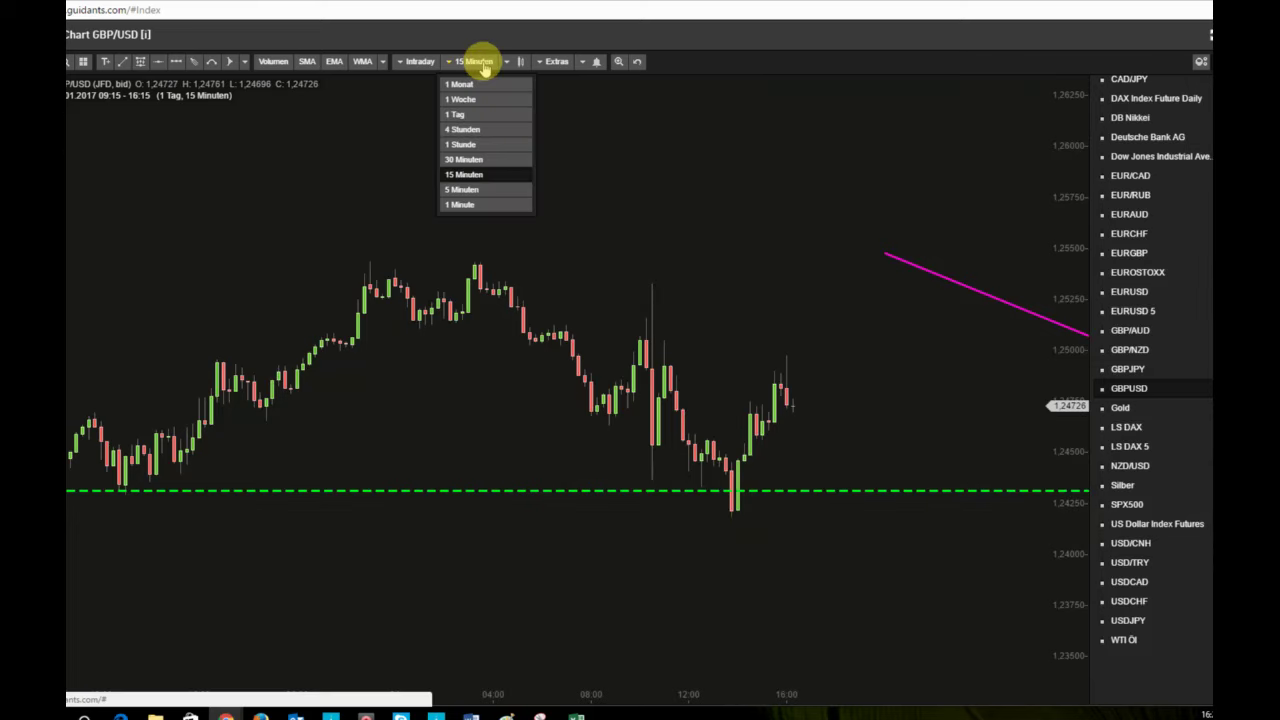
left_click(482, 129)
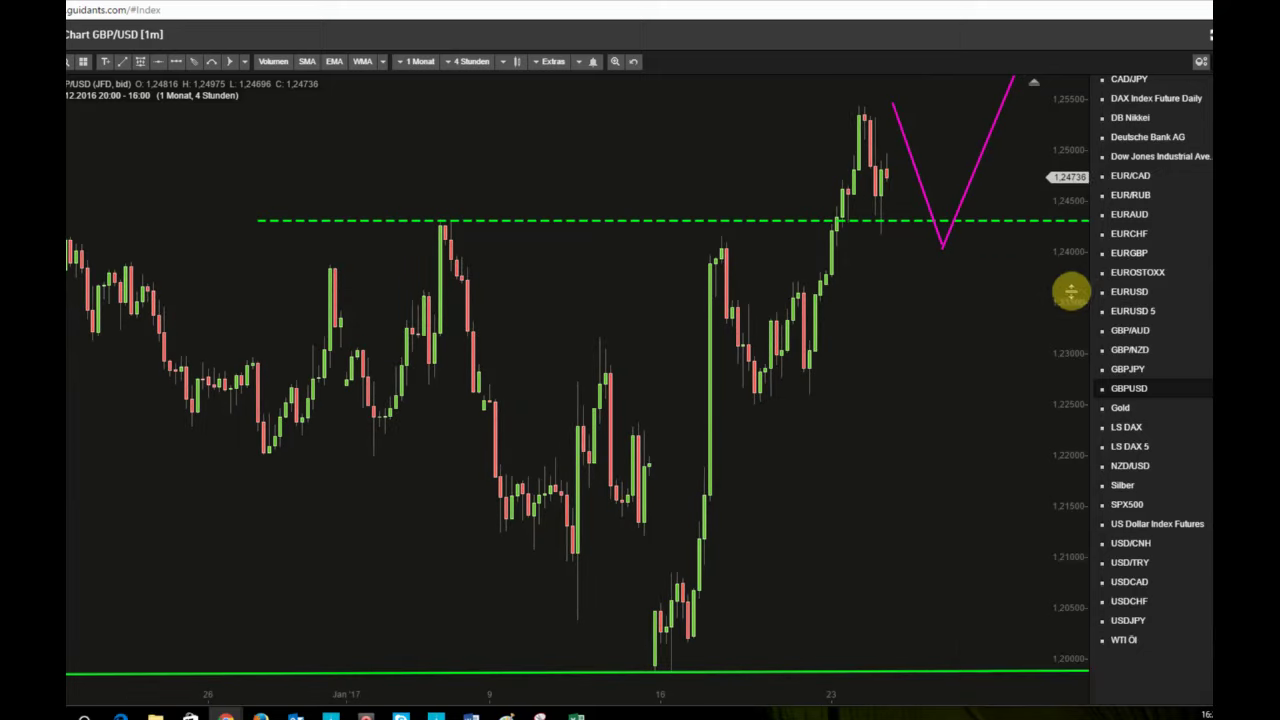
scroll(1023, 429, "down", 3)
scroll(945, 371, "down", 2)
scroll(940, 355, "down", 2)
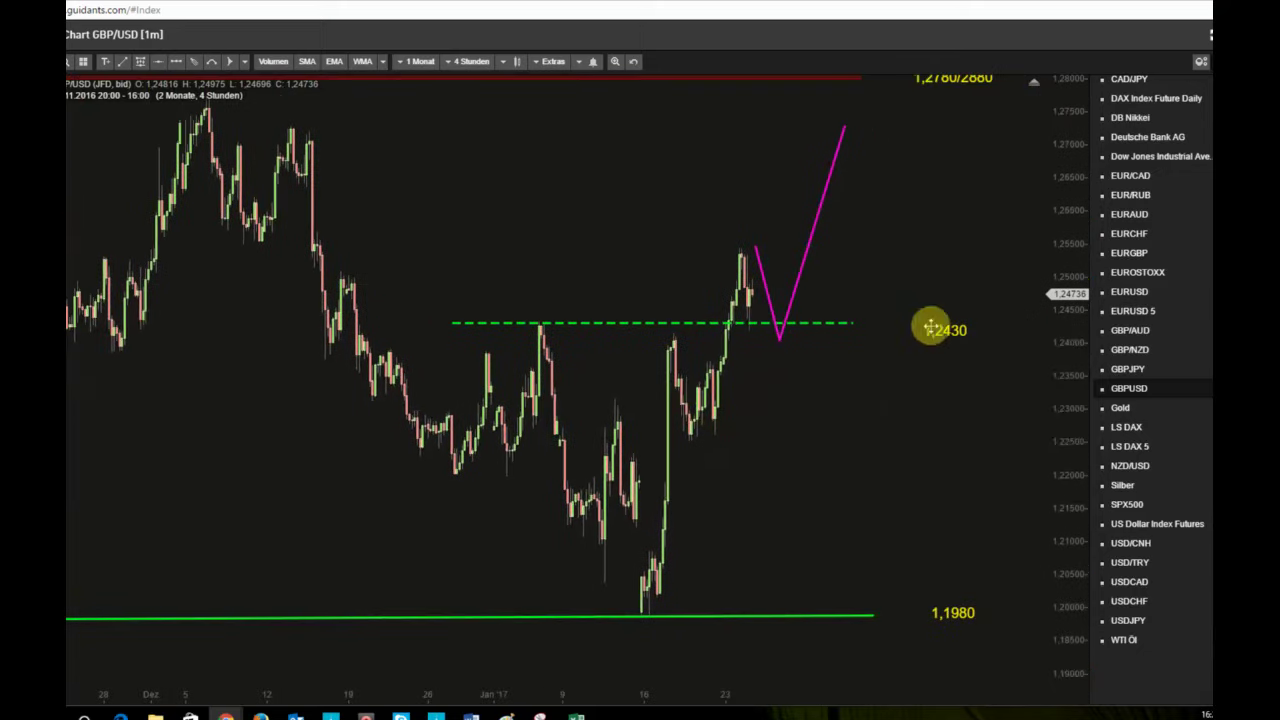
scroll(1050, 320, "down", 2)
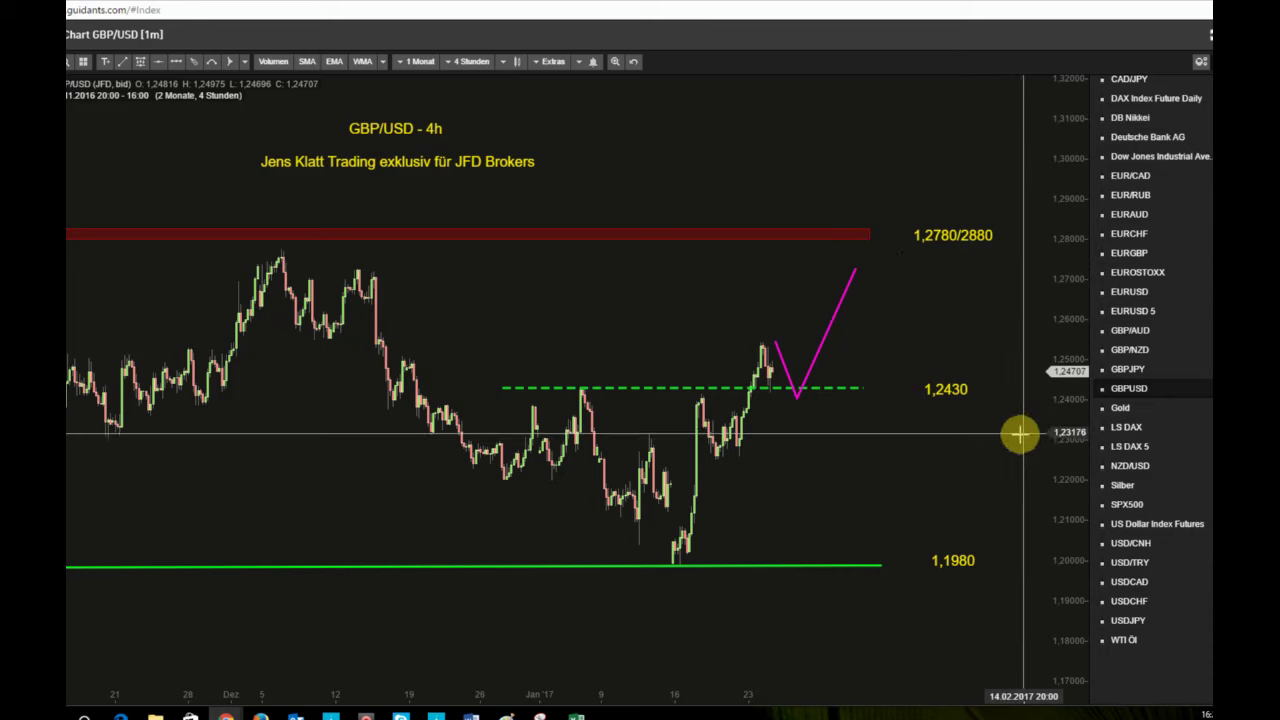
scroll(1017, 444, "down", 2)
left_click_drag(1017, 444, 1000, 479)
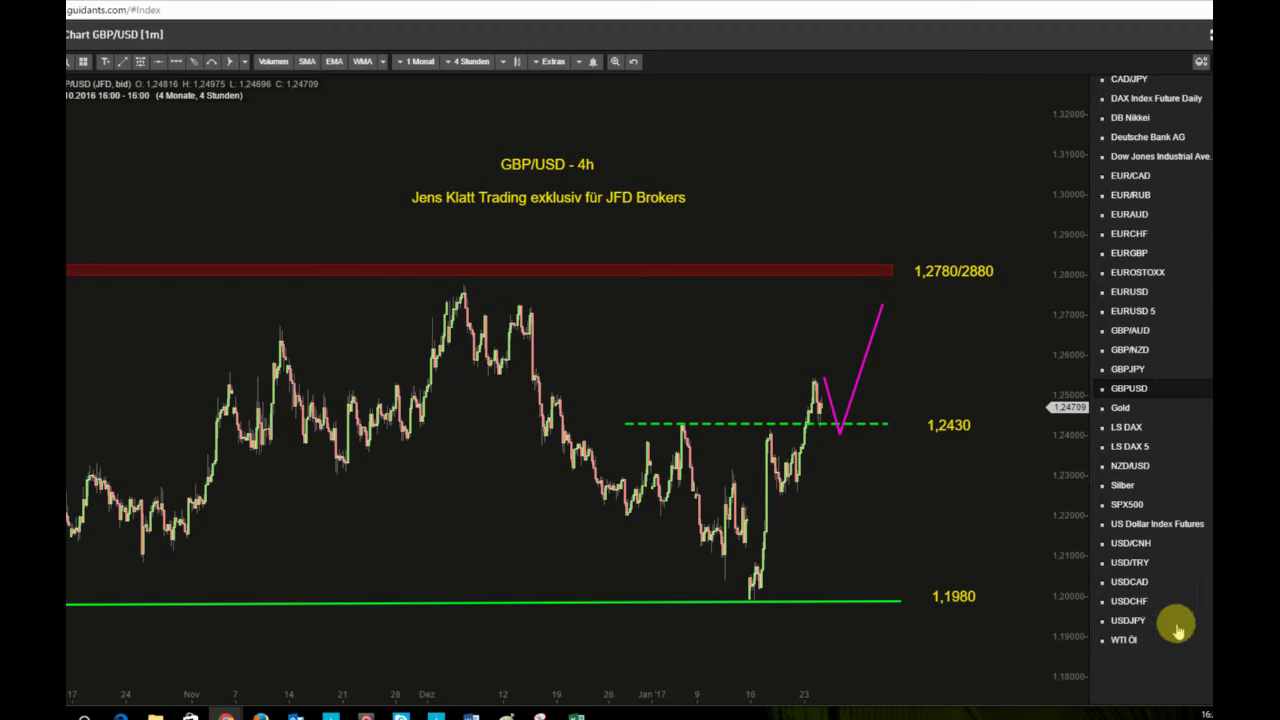
Open the USDCAD chart and compress its price scale to show the lower levels
left_click(1147, 588)
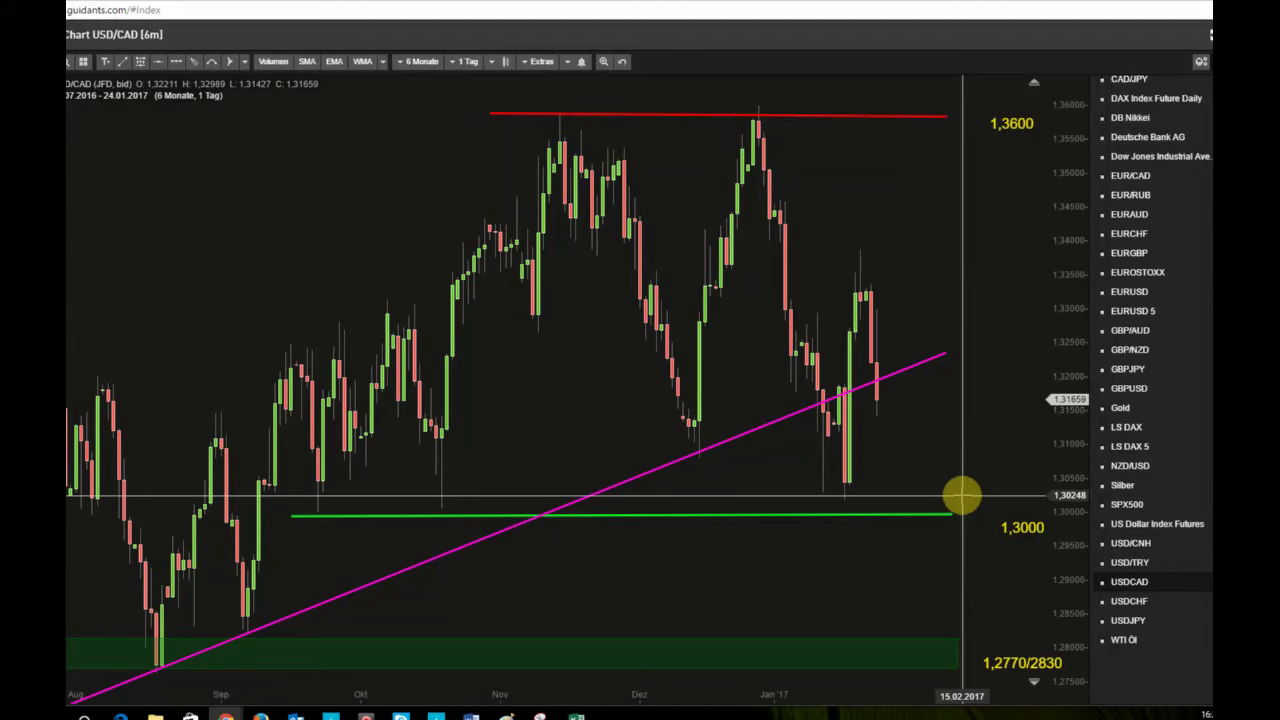
scroll(1140, 429, "up", 3)
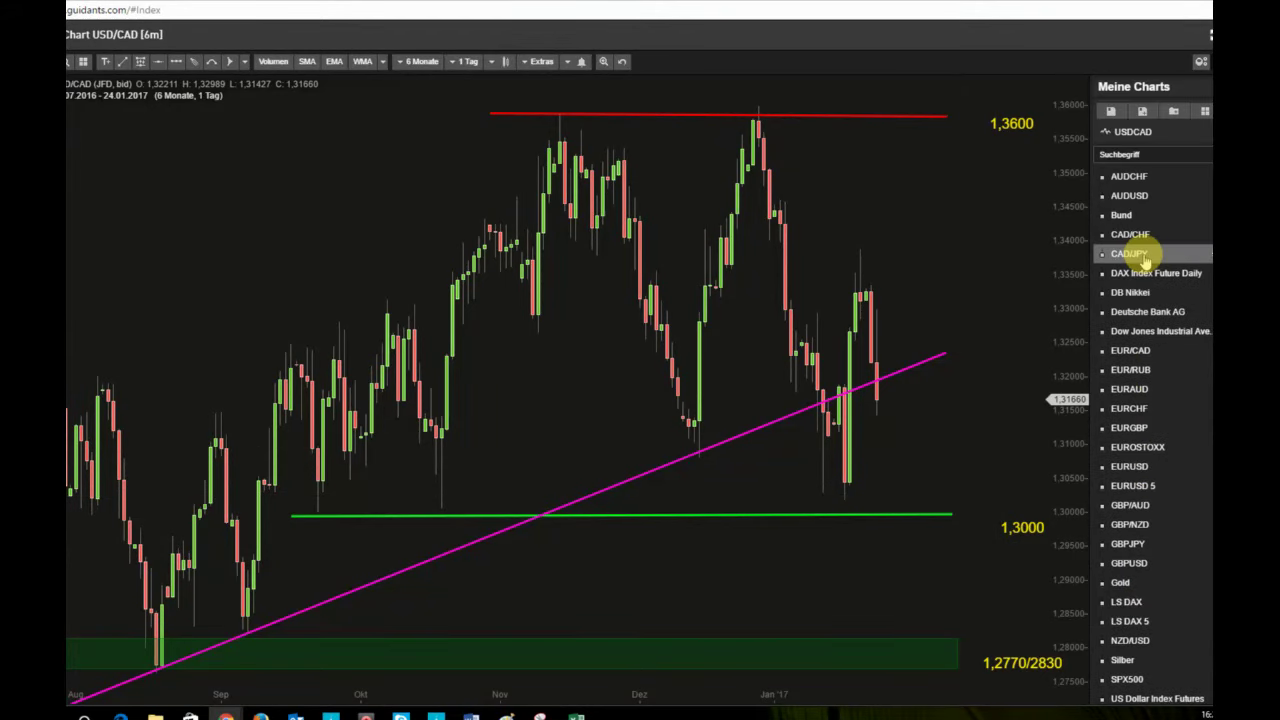
left_click_drag(1051, 257, 1027, 418)
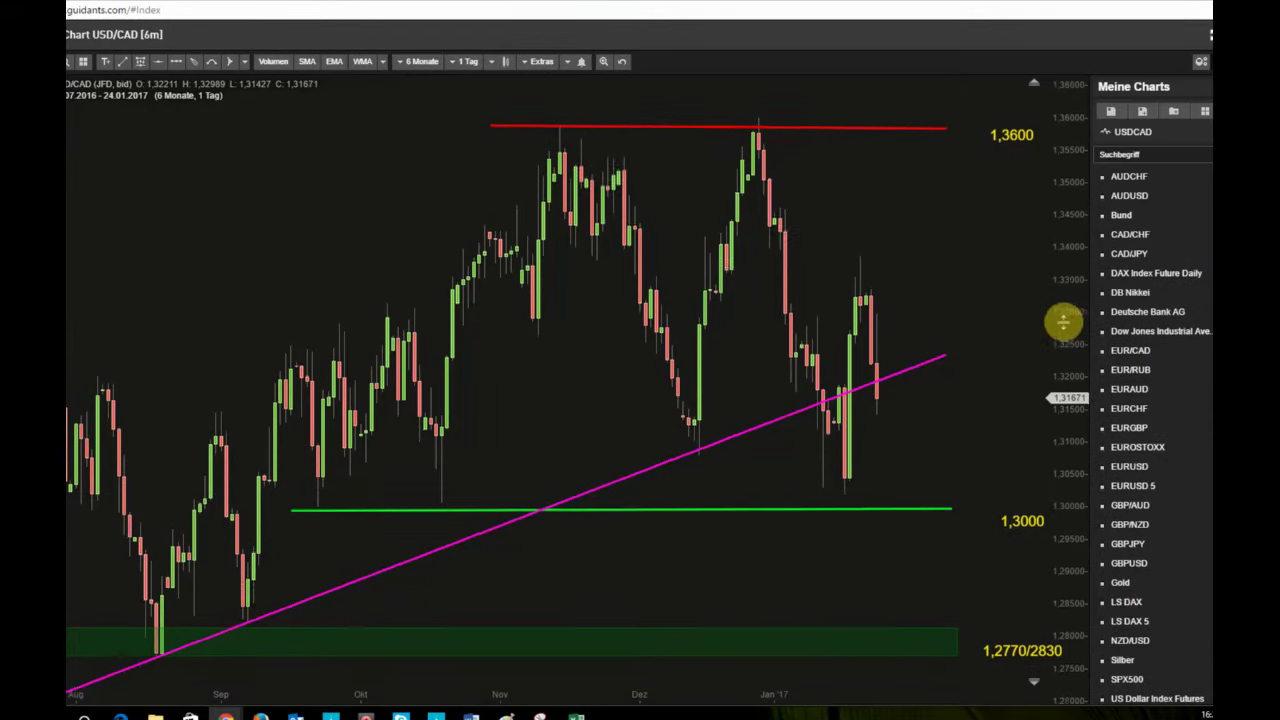
scroll(1000, 403, "down", 2)
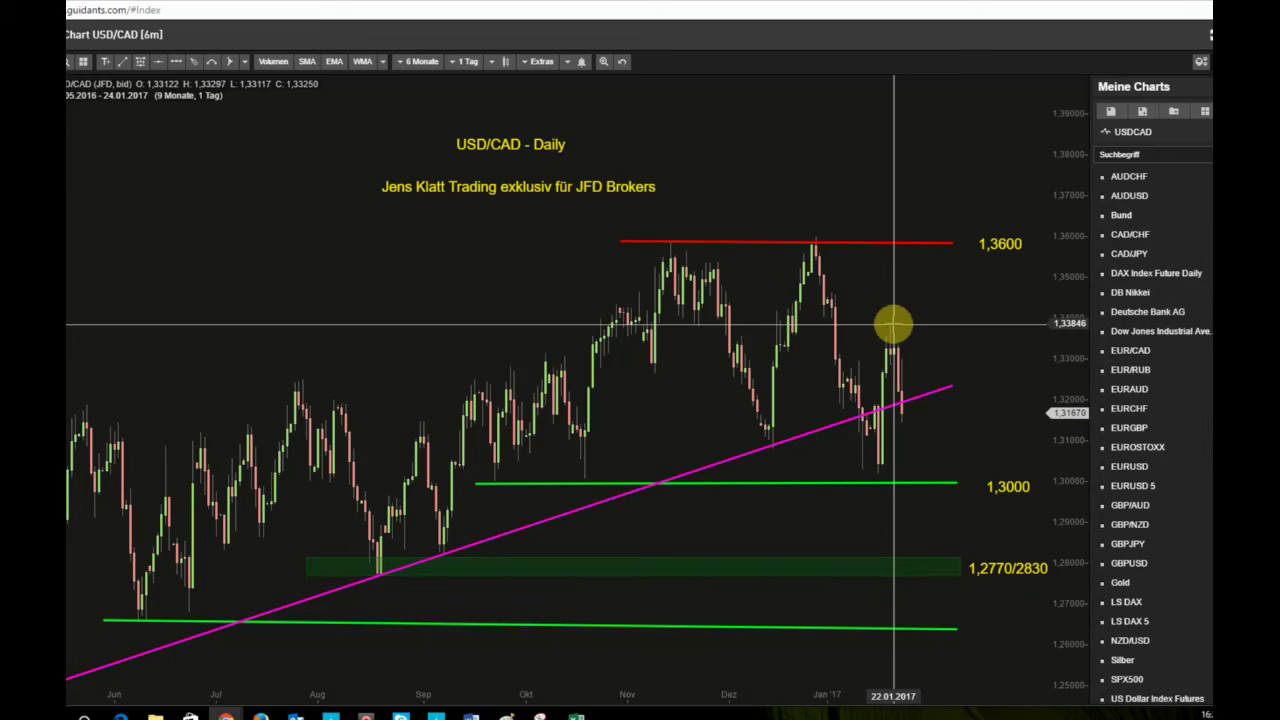
Open the CAD/JPY daily chart and zoom out to 1 Jahr
left_click(1140, 256)
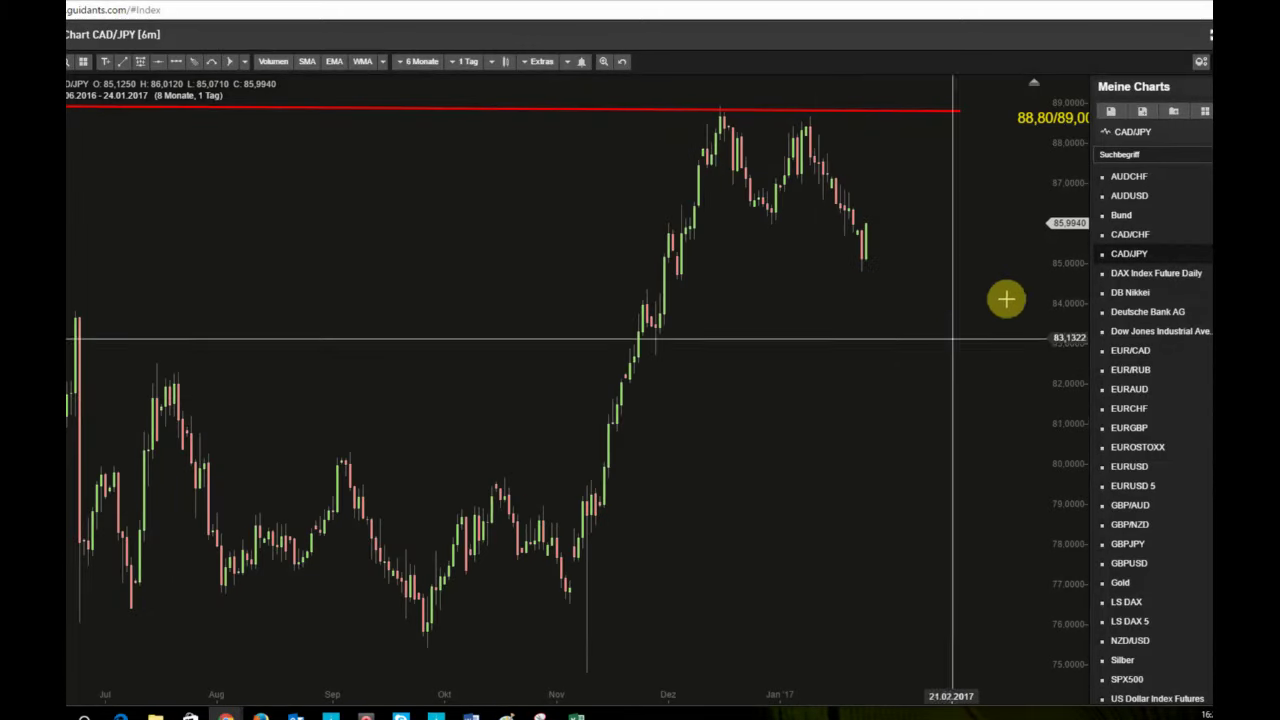
scroll(989, 400, "down", 3)
scroll(1063, 300, "down", 2)
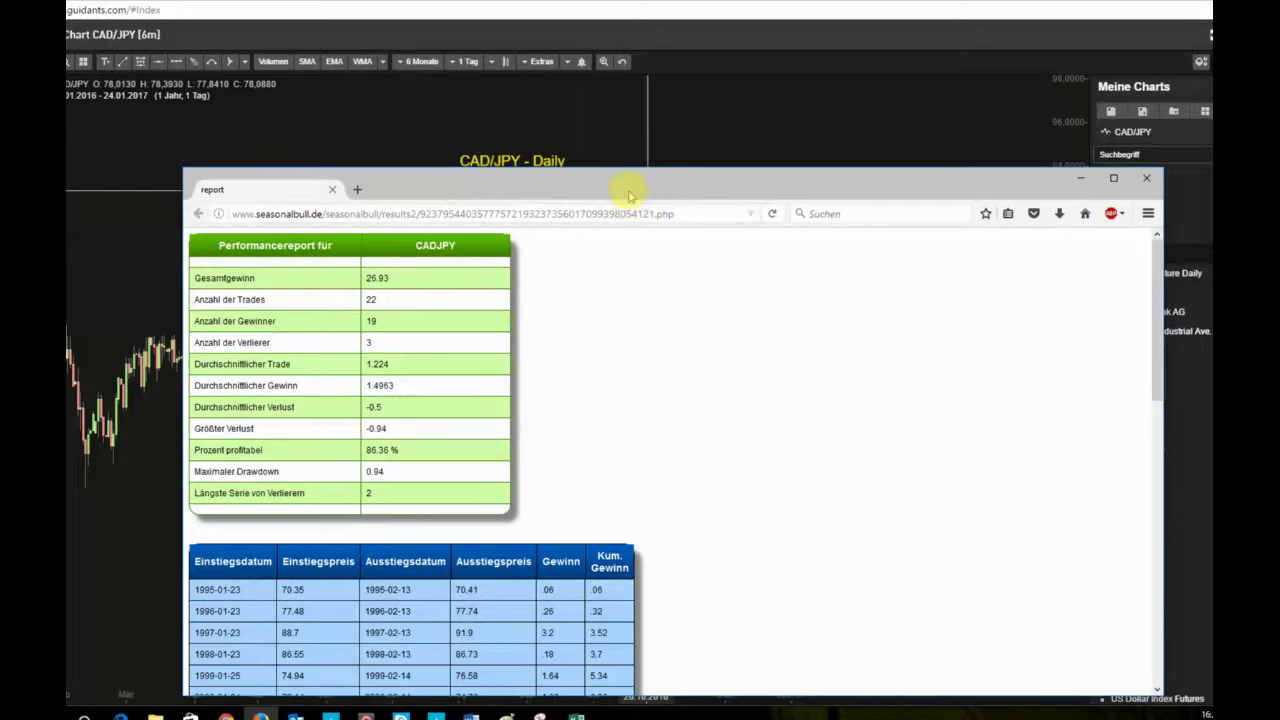
Move the Seasonalbull CADJPY report to the screen top and scroll through its 1995–2016 trades
left_click_drag(630, 195, 700, 61)
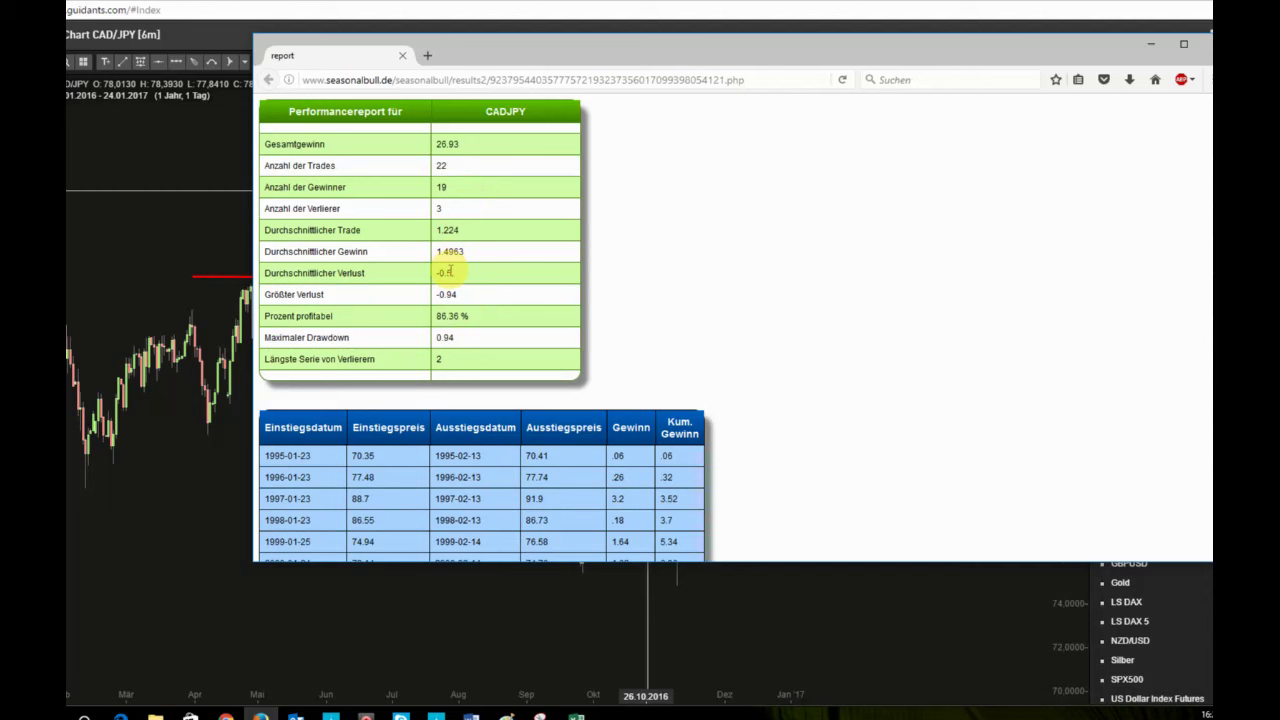
scroll(445, 271, "down", 2)
scroll(445, 271, "down", 1)
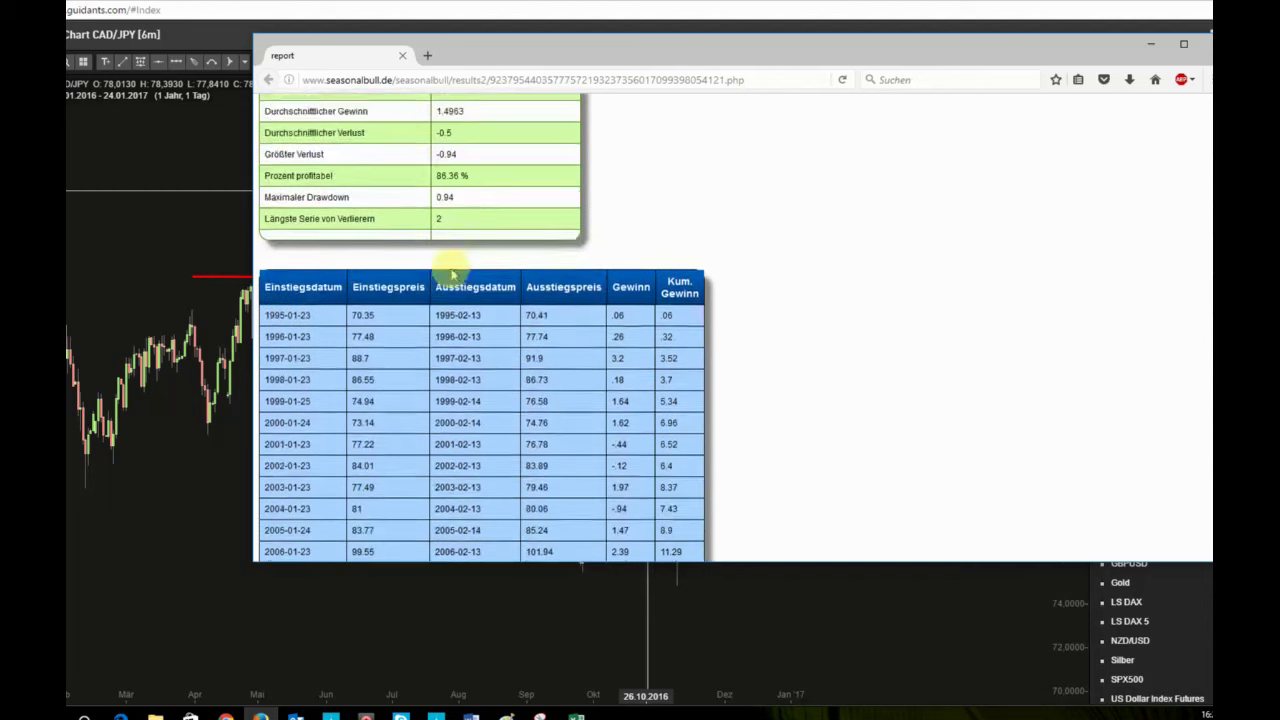
scroll(448, 272, "down", 2)
scroll(452, 273, "up", 3)
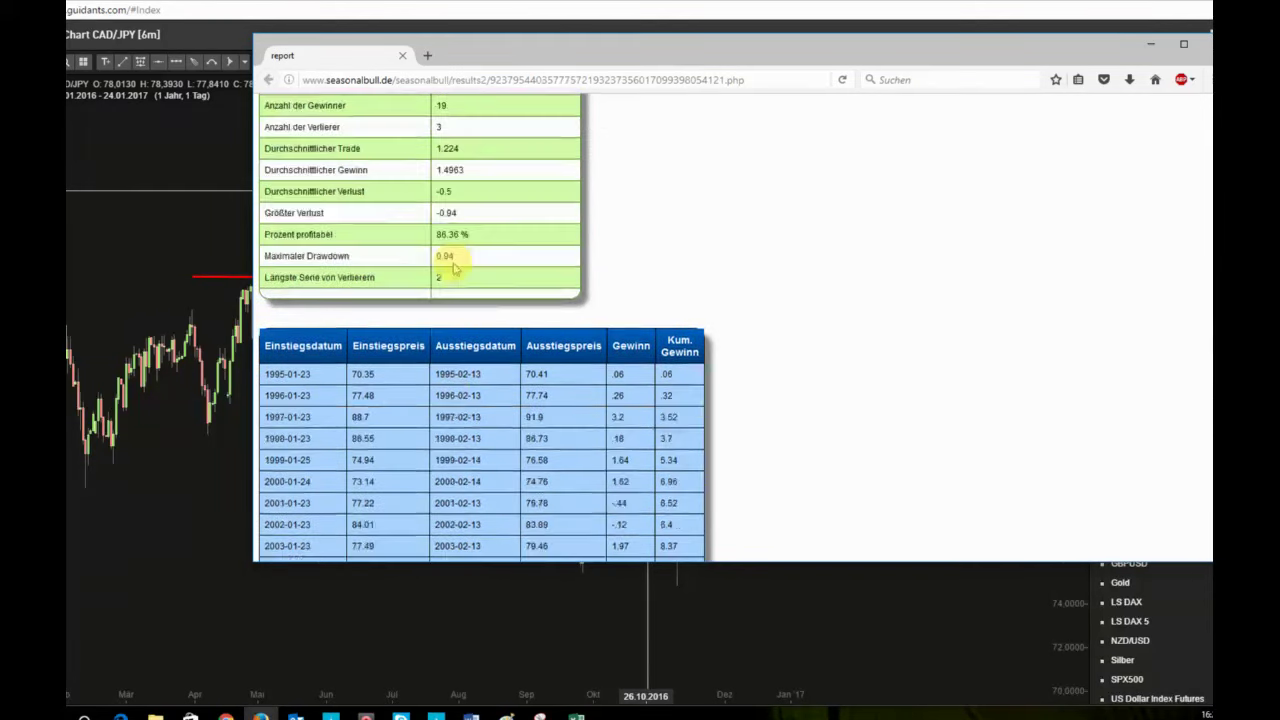
scroll(455, 240, "up", 2)
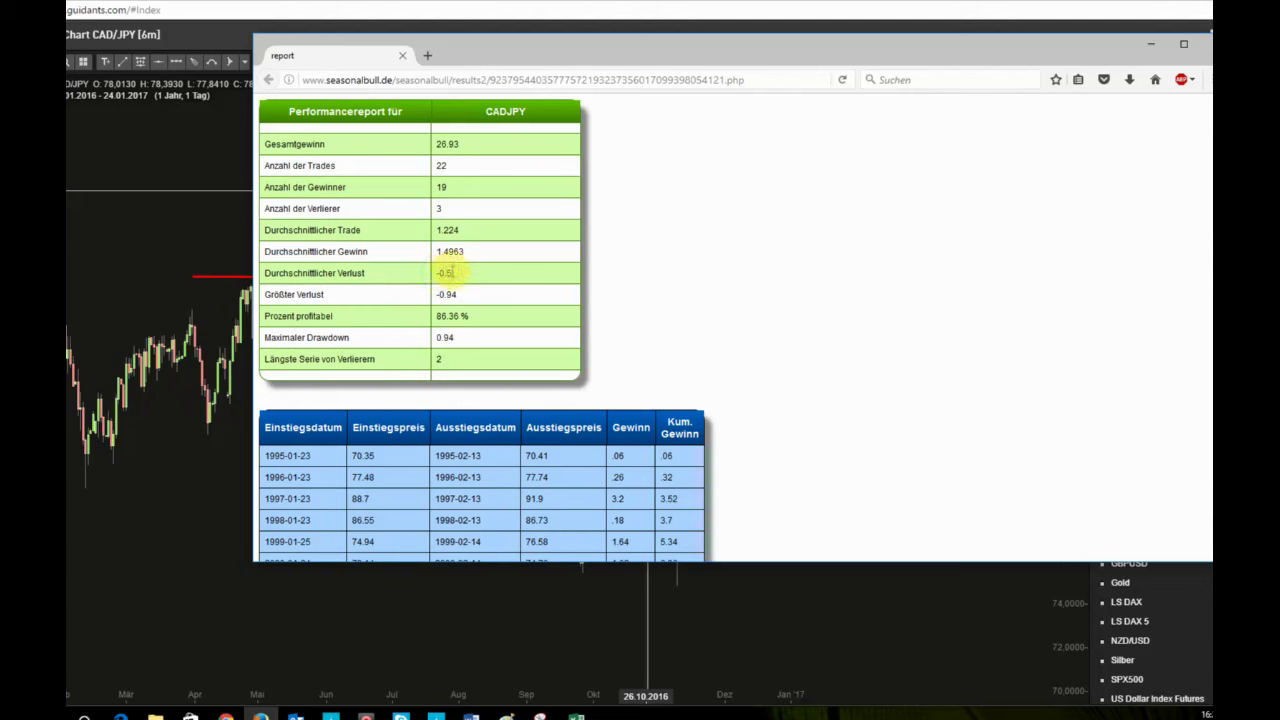
scroll(481, 289, "down", 3)
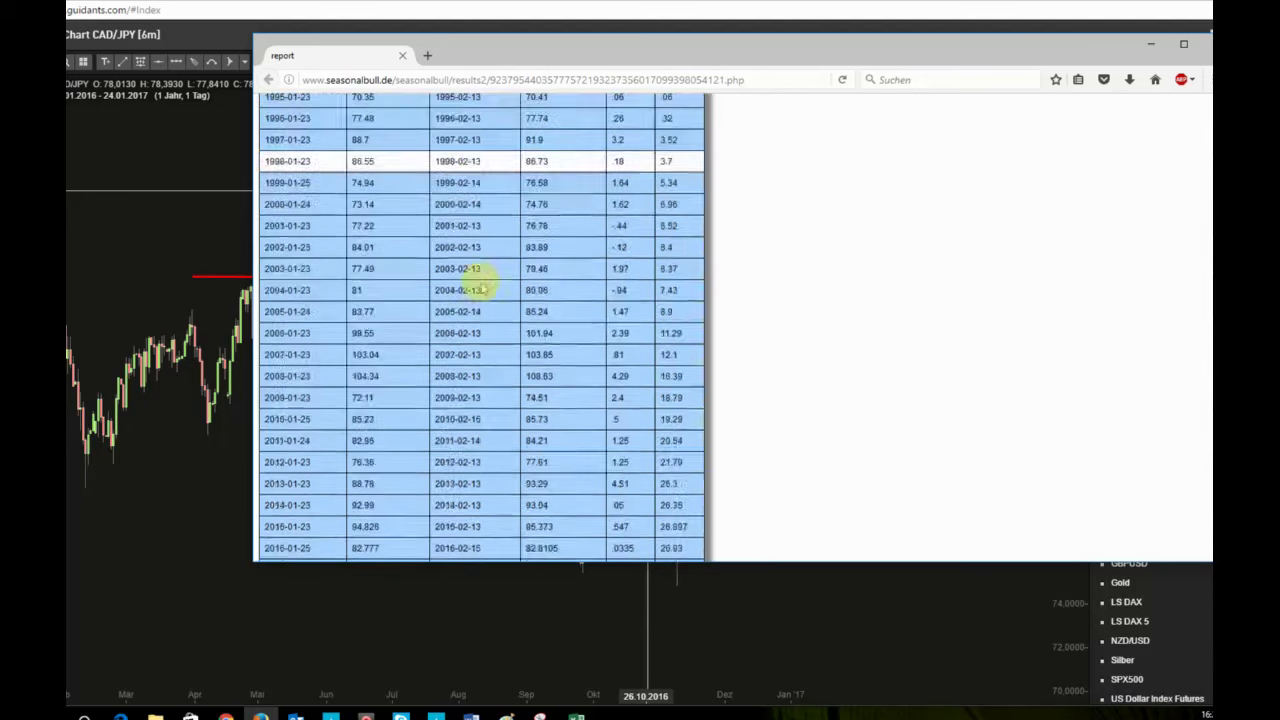
scroll(481, 289, "down", 3)
scroll(640, 300, "up", 1)
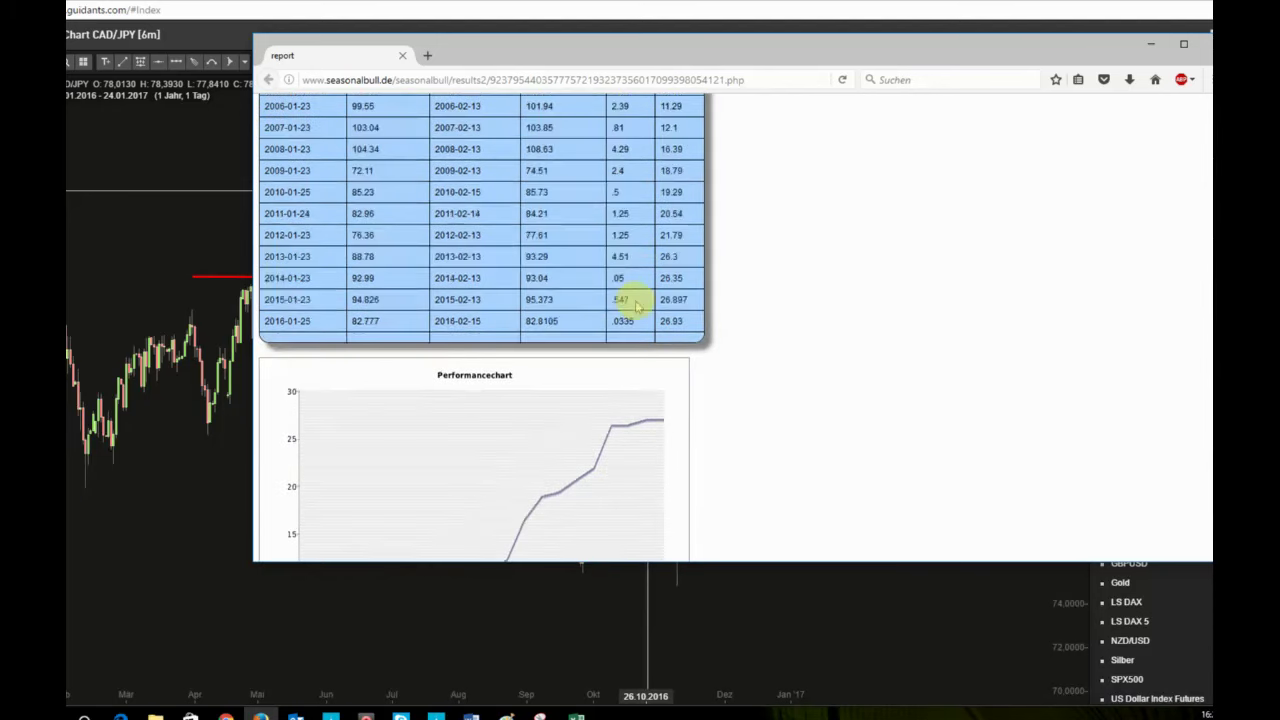
scroll(636, 300, "up", 3)
scroll(634, 294, "up", 3)
scroll(638, 297, "up", 3)
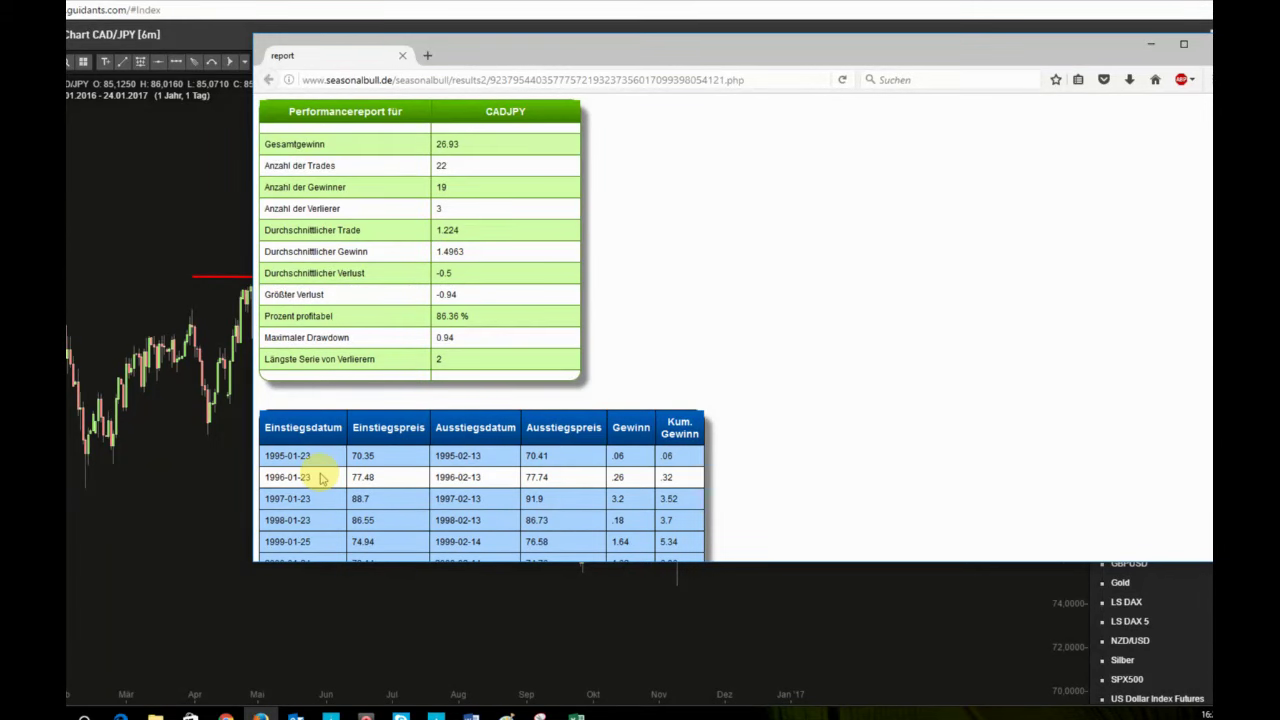
Minimize the report, zoom CAD/JPY out to 10 Monate, then restore the Seasonalbull report
left_click(1151, 44)
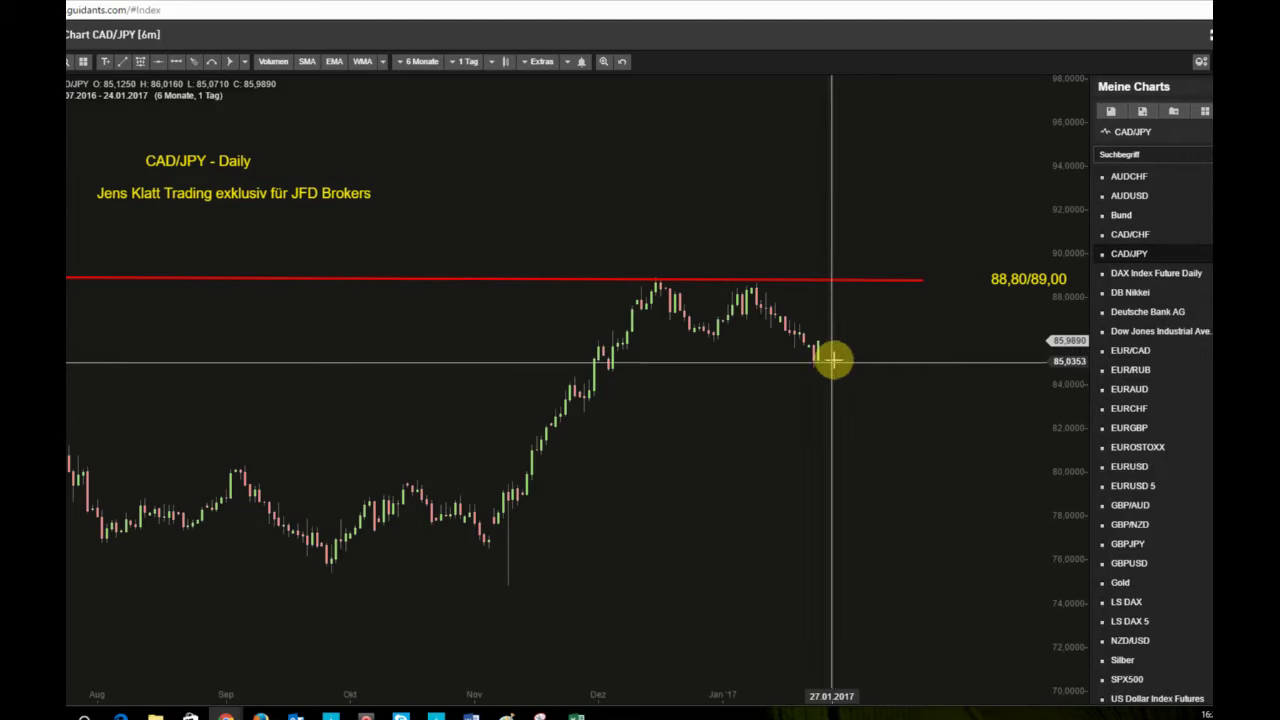
scroll(835, 358, "down", 3)
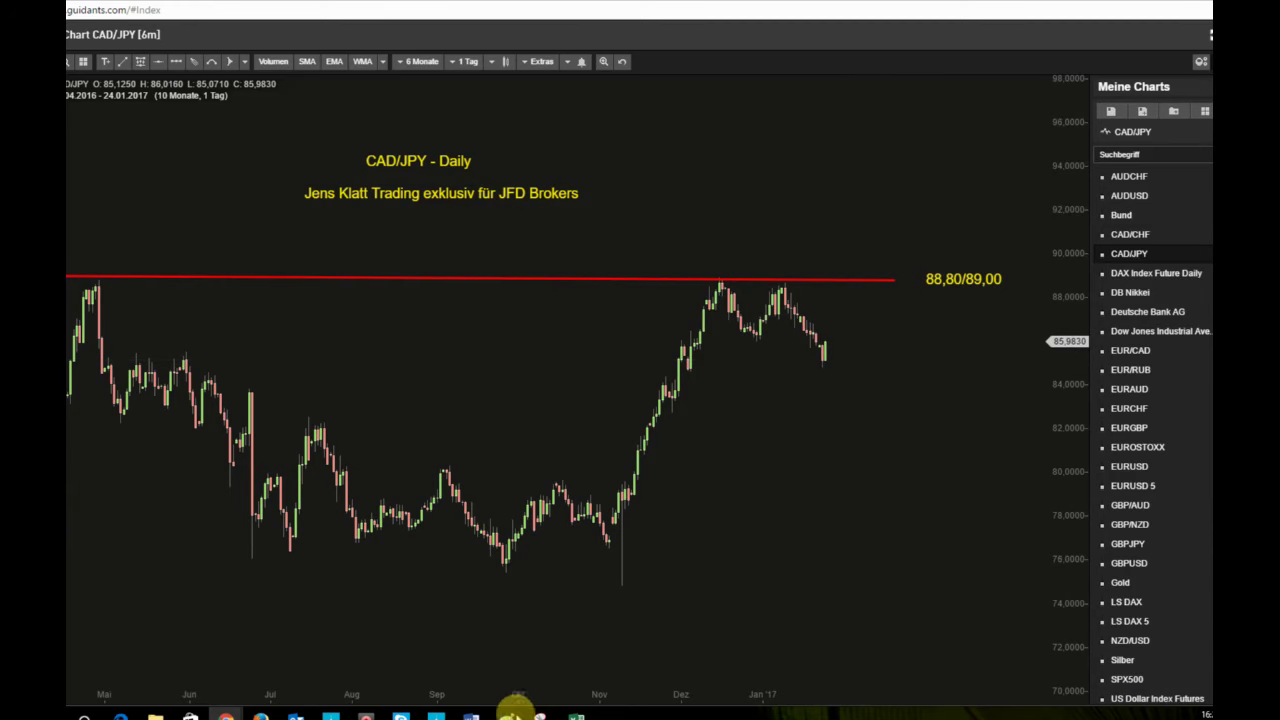
left_click(260, 716)
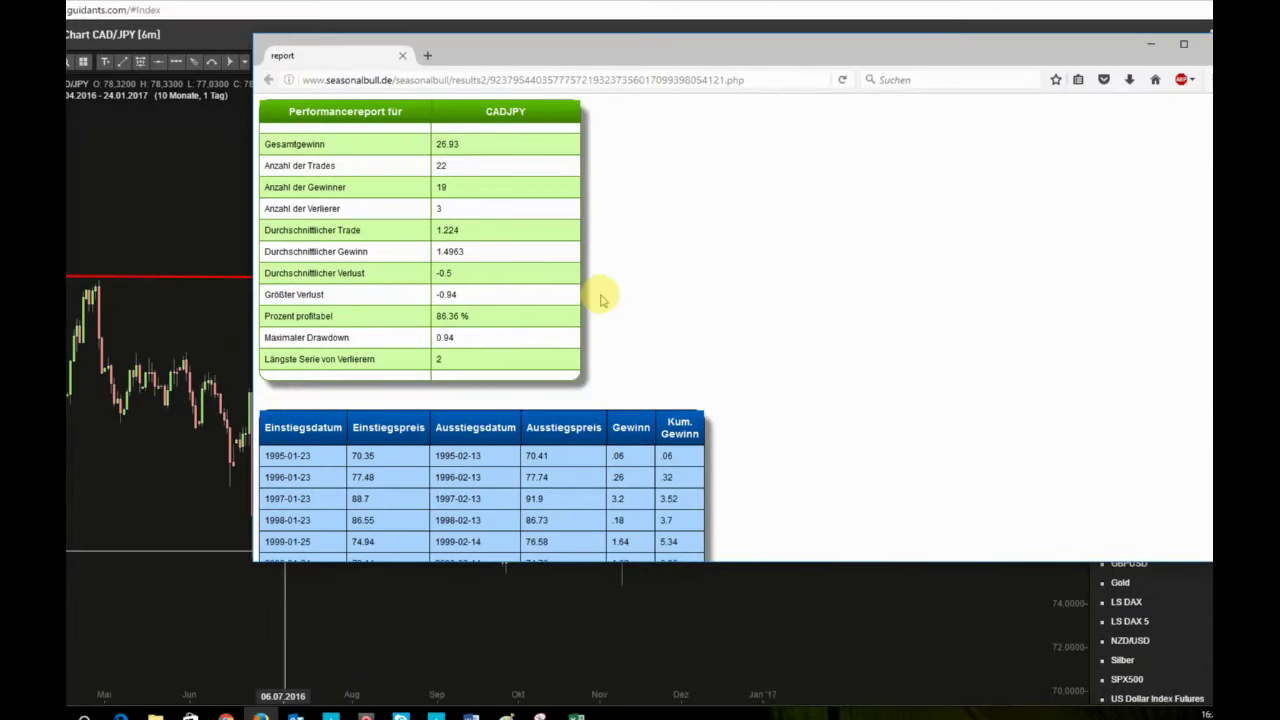
Scroll through the CADJPY trades table and back up, then minimize the Firefox report
scroll(603, 300, "down", 5)
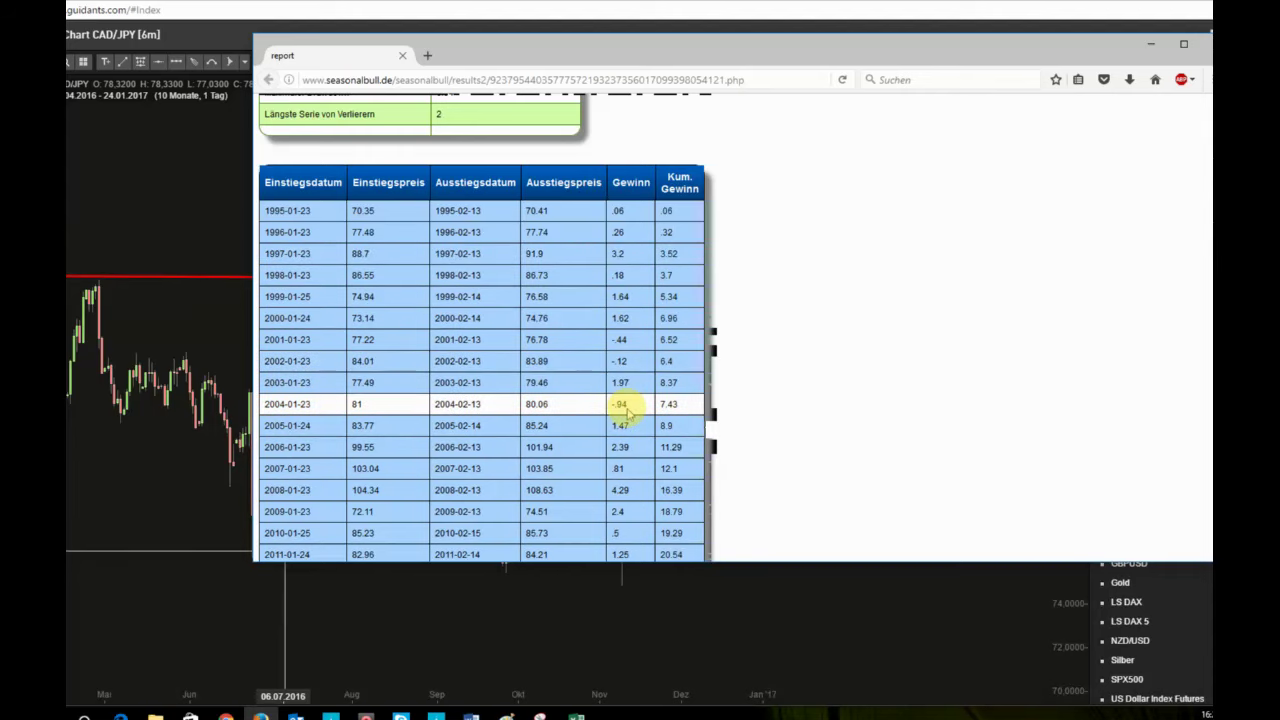
scroll(625, 412, "down", 3)
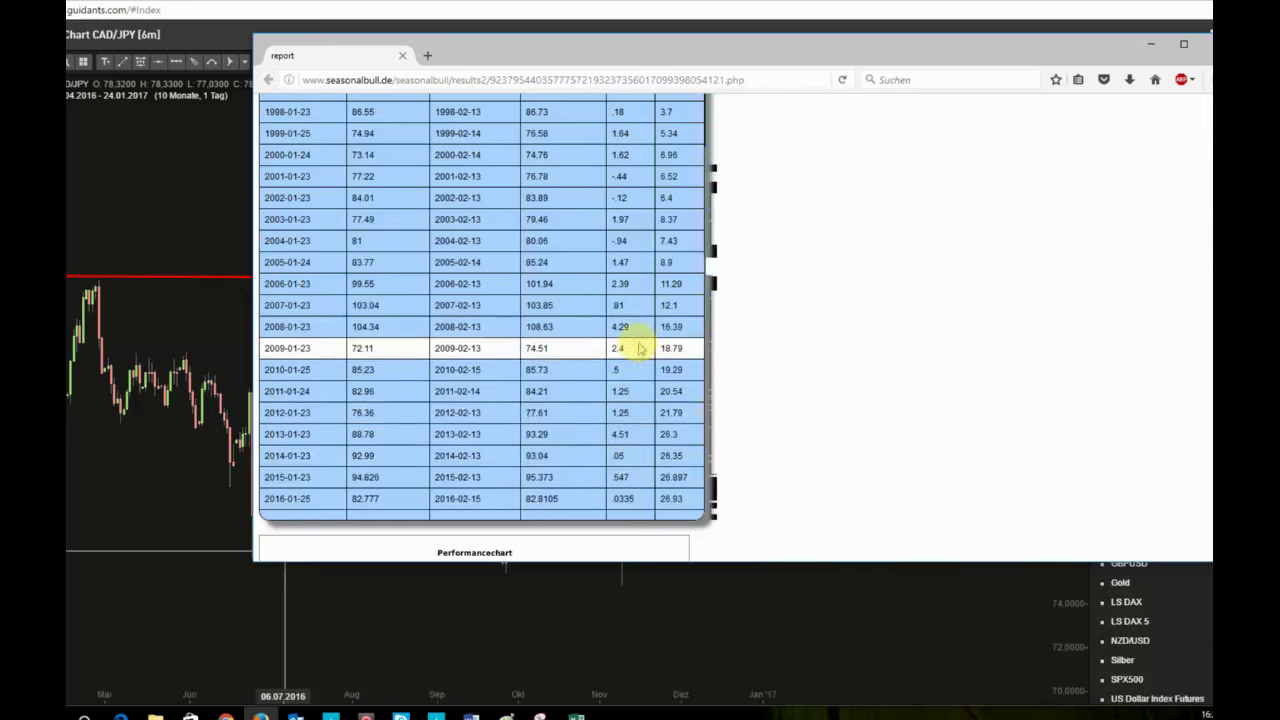
scroll(638, 345, "up", 3)
scroll(758, 318, "up", 3)
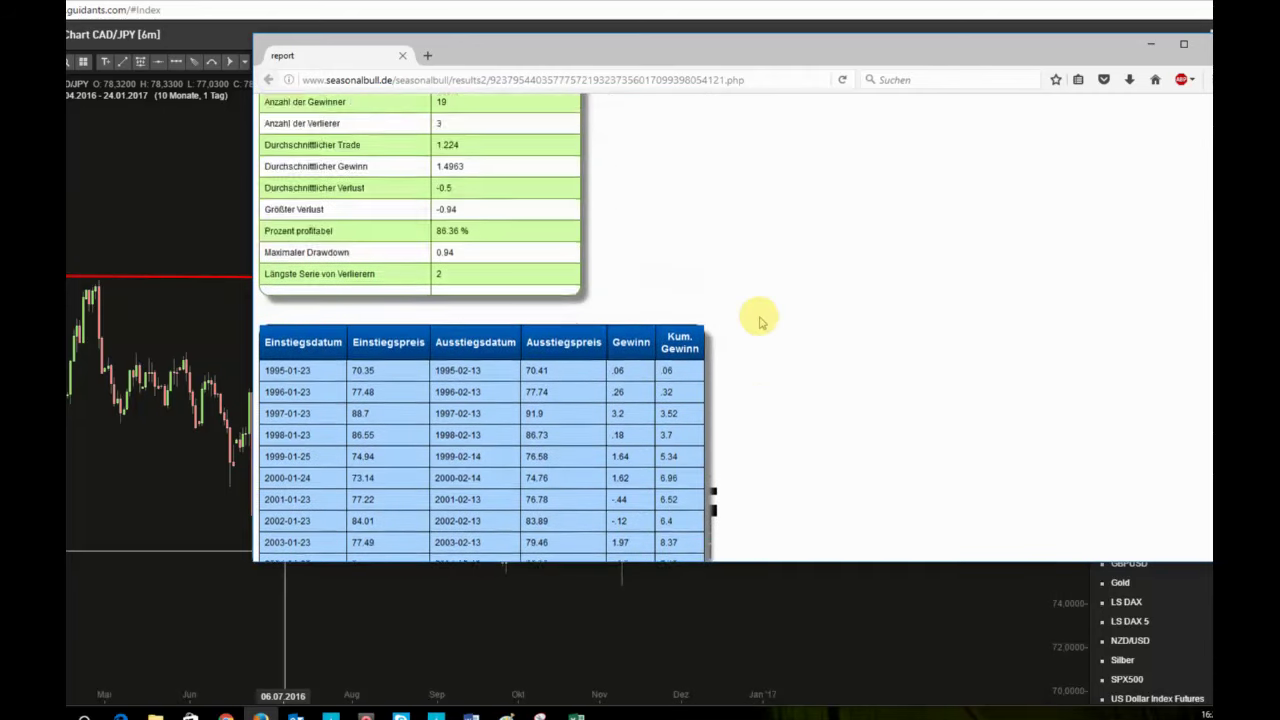
scroll(758, 318, "up", 2)
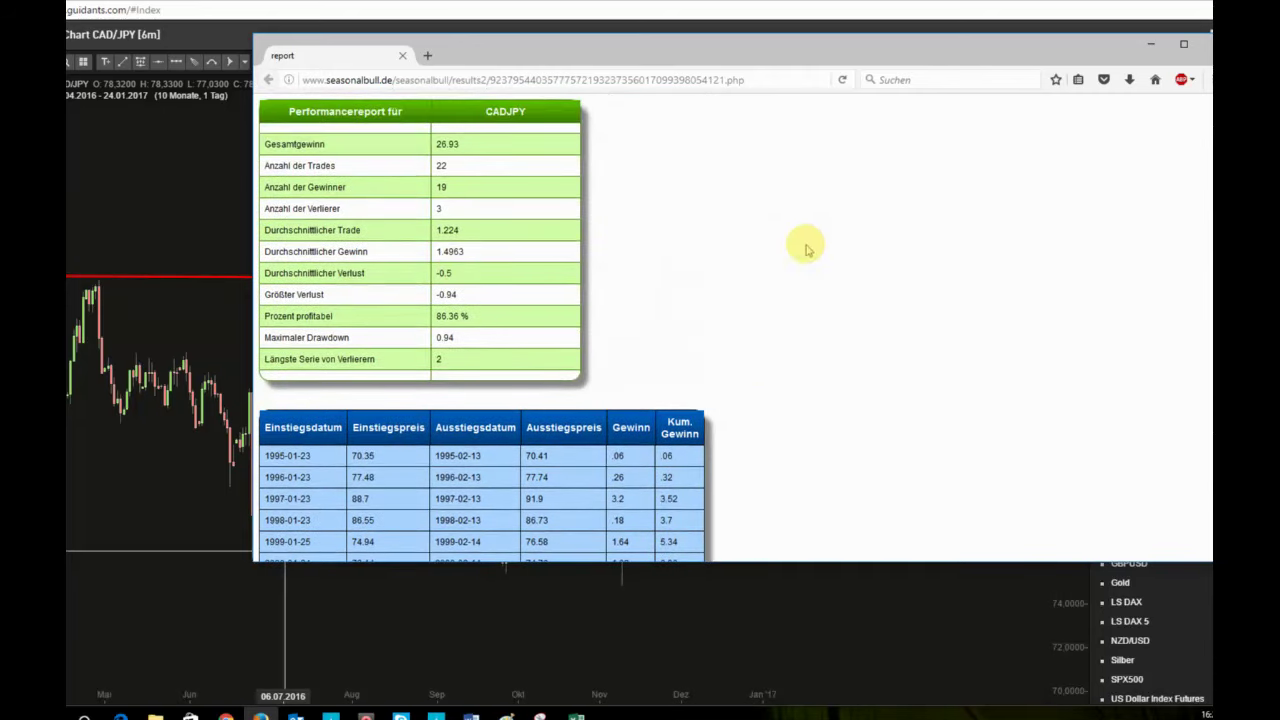
left_click(1150, 44)
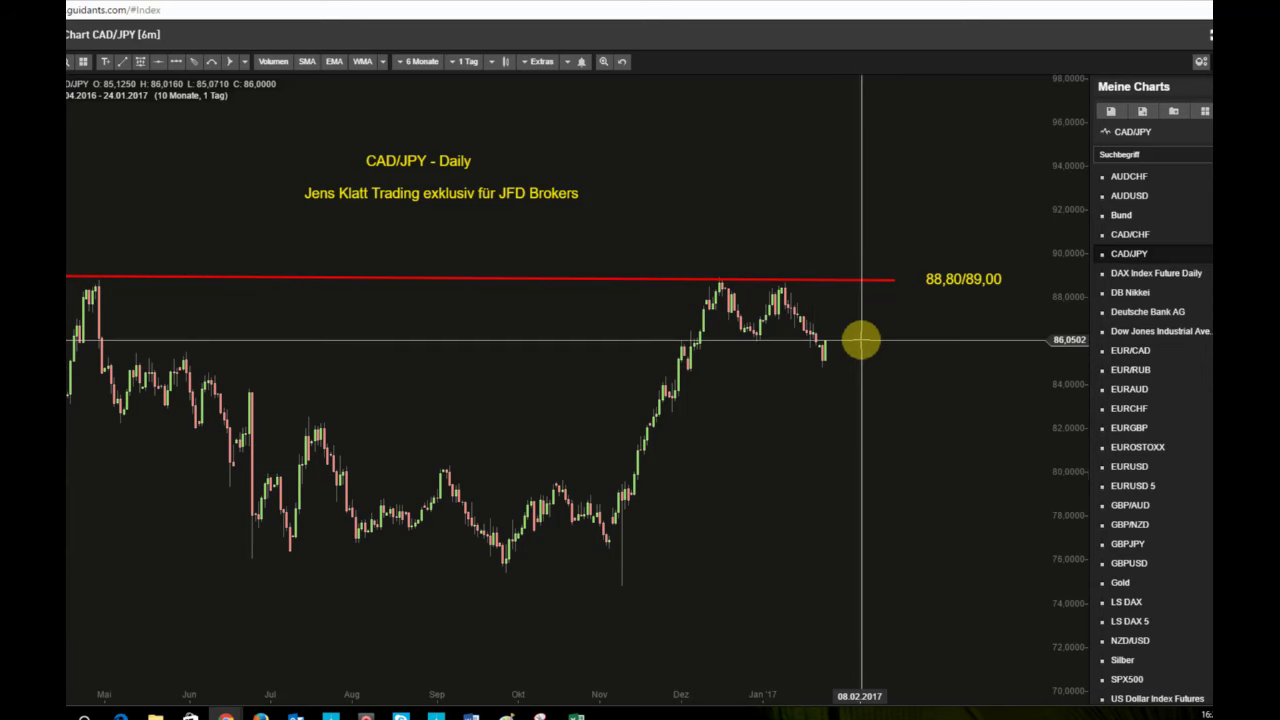
Zoom the CAD/JPY chart out to about a year of candles, then open Dow Jones Industrial Ave. from Meine Charts
scroll(834, 426, "up", 1)
left_click_drag(834, 426, 790, 435)
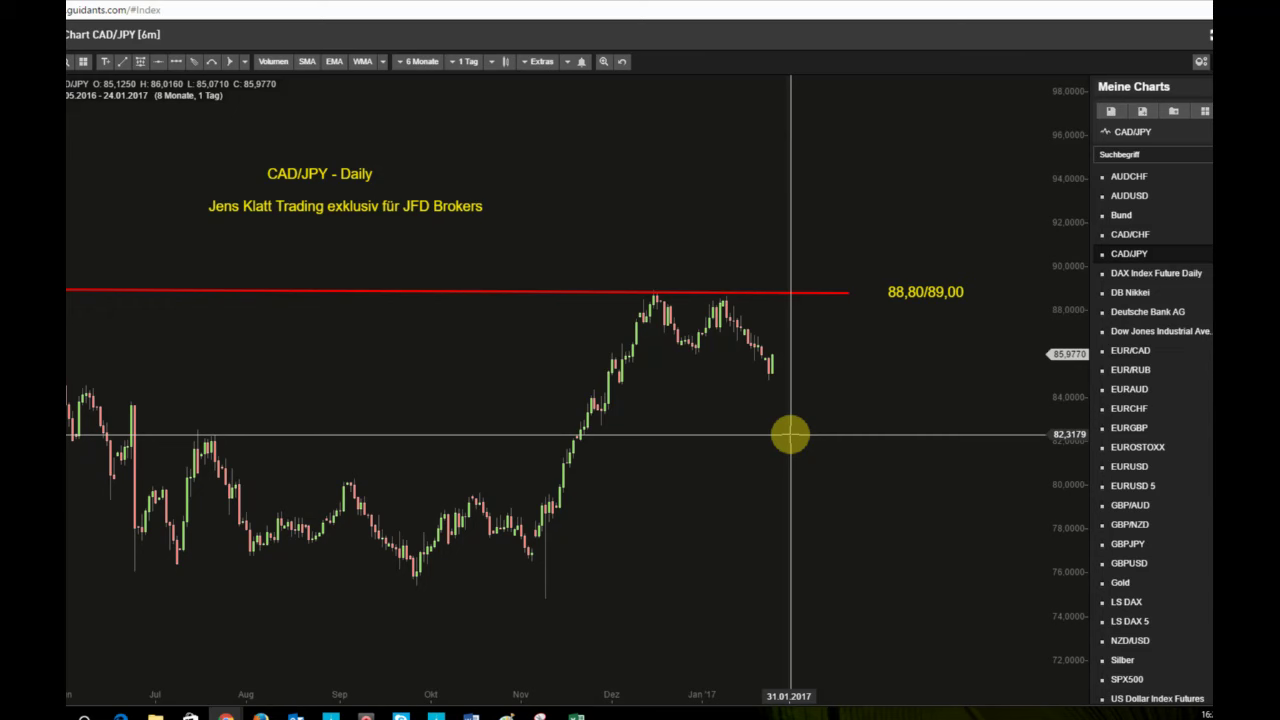
scroll(790, 435, "down", 2)
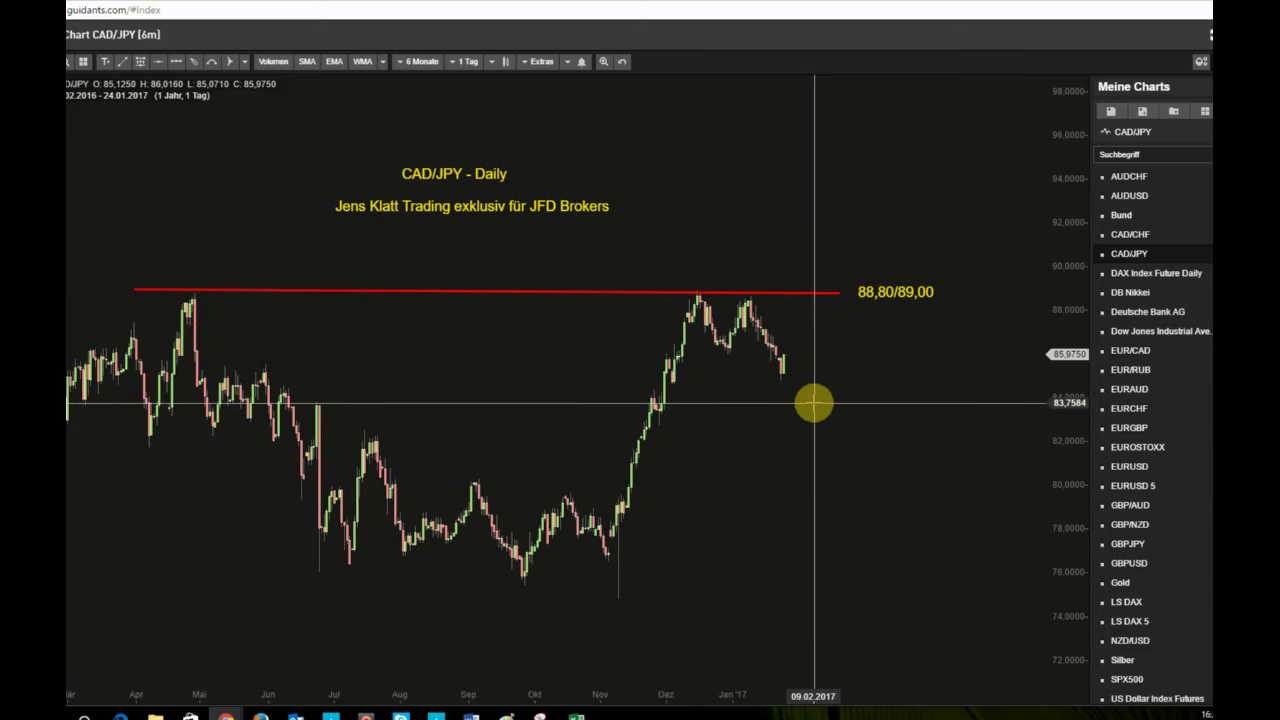
left_click(1152, 331)
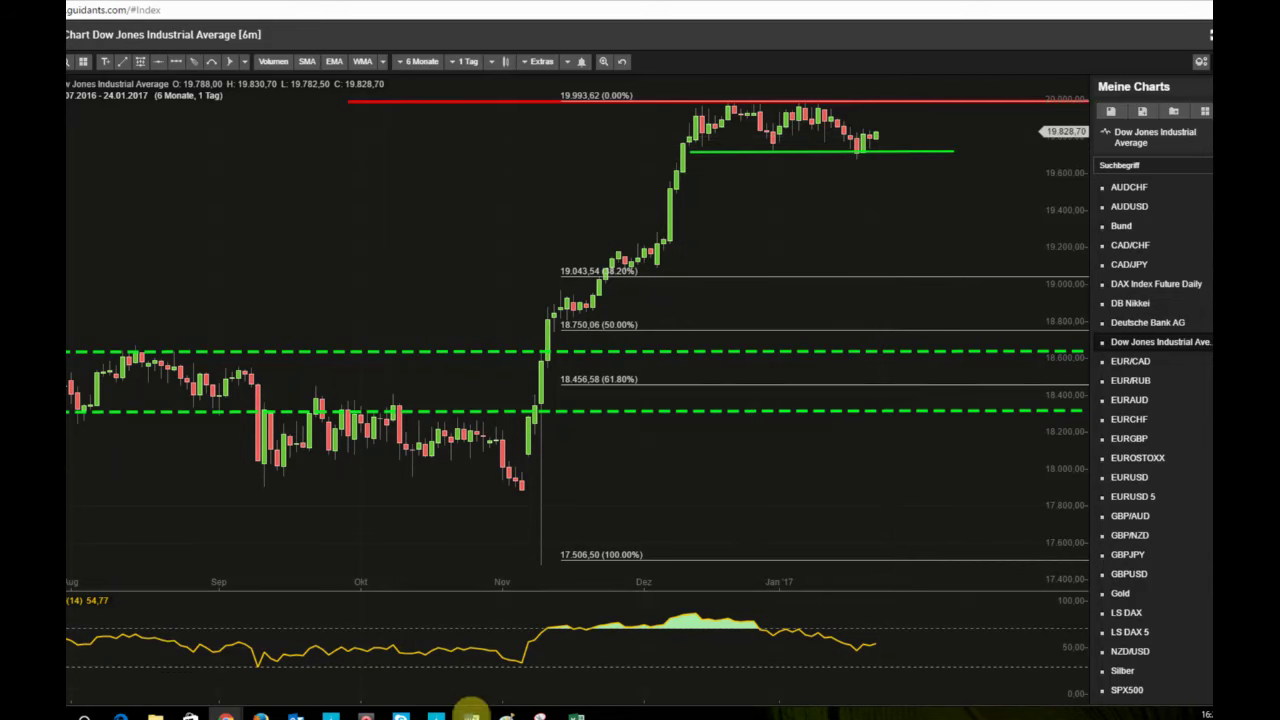
mouse_move(328, 716)
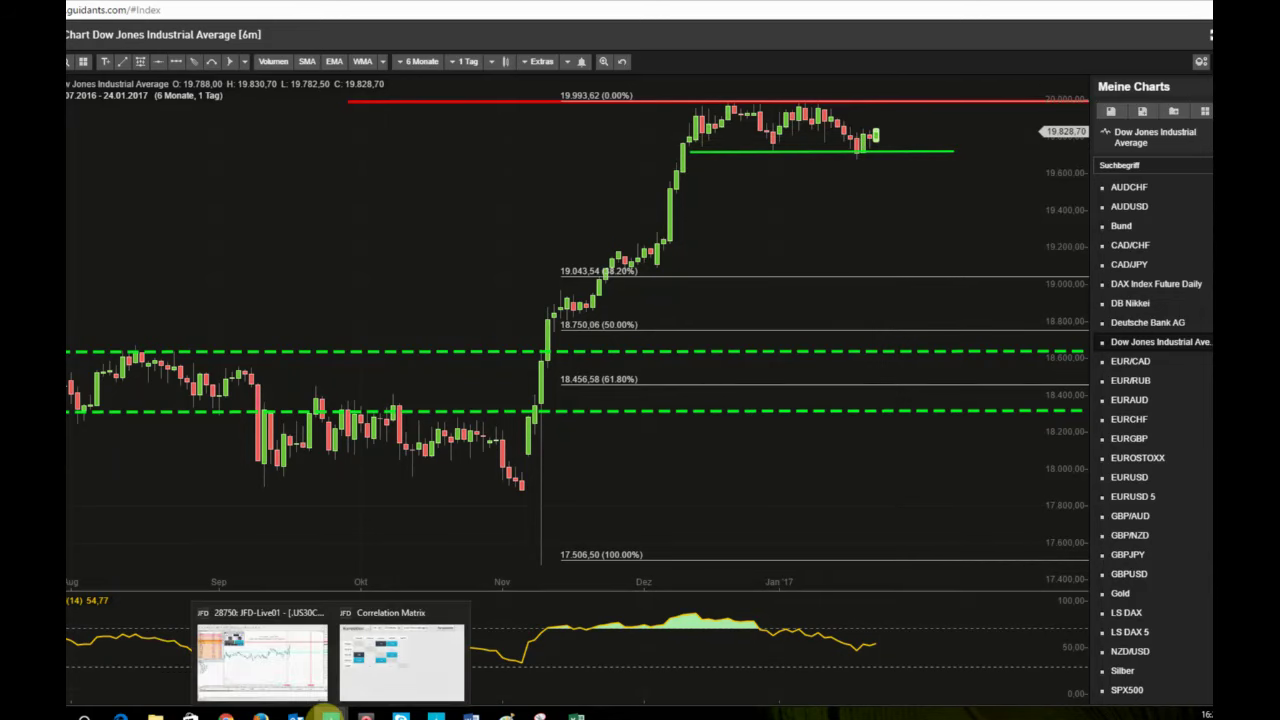
In MetaTrader 4, read the US30Cash M5 chart with the crosshair, view US30Cash Daily, then bring back the CADJPY seasonal report
left_click(258, 660)
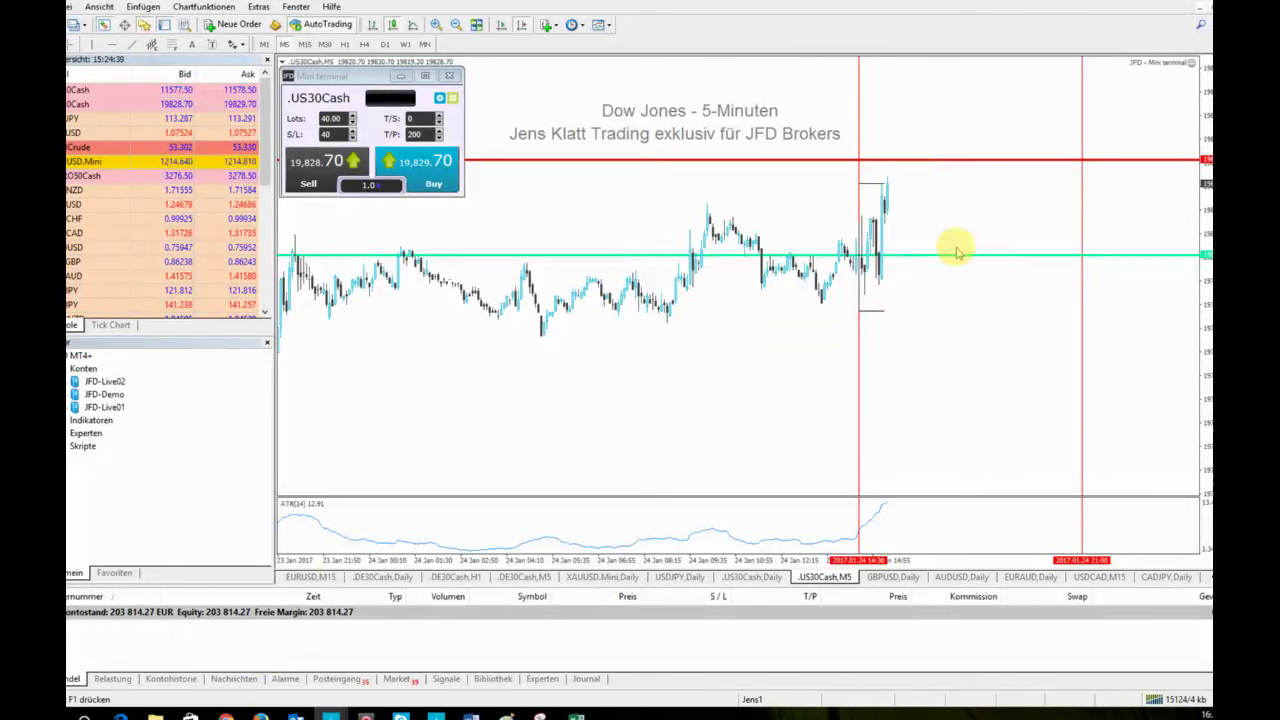
middle_click(893, 188)
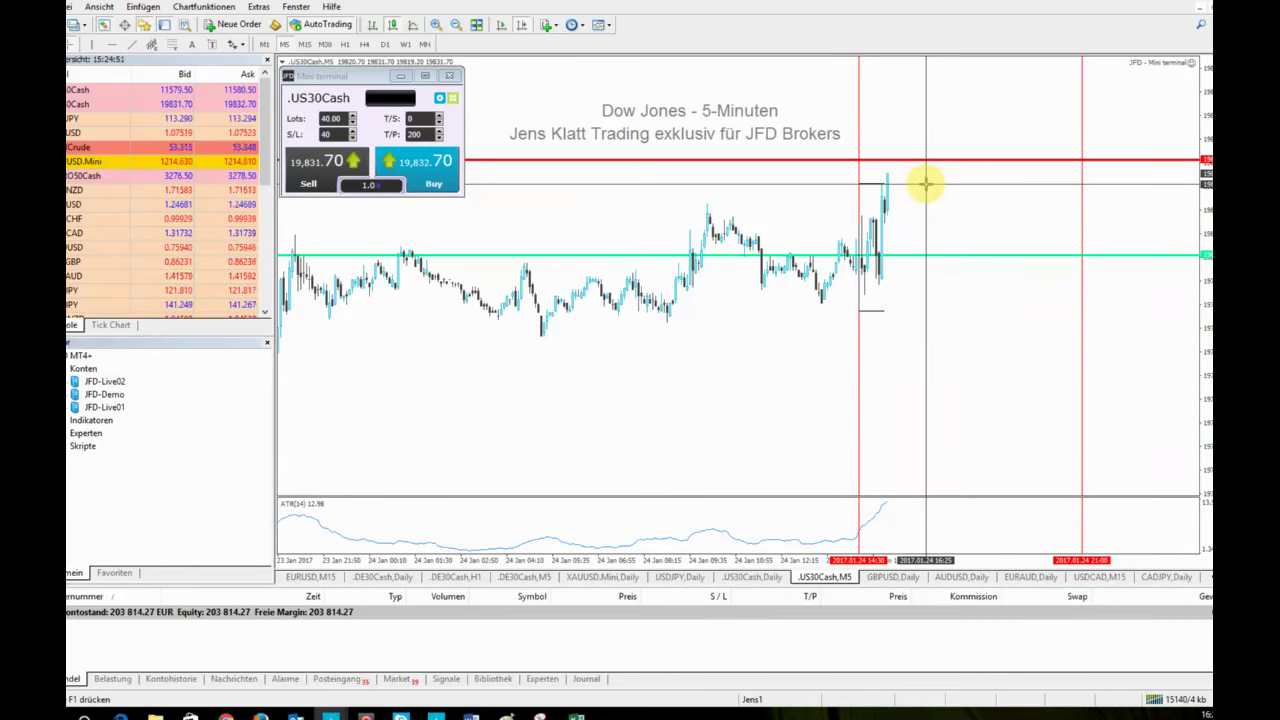
left_click(926, 183)
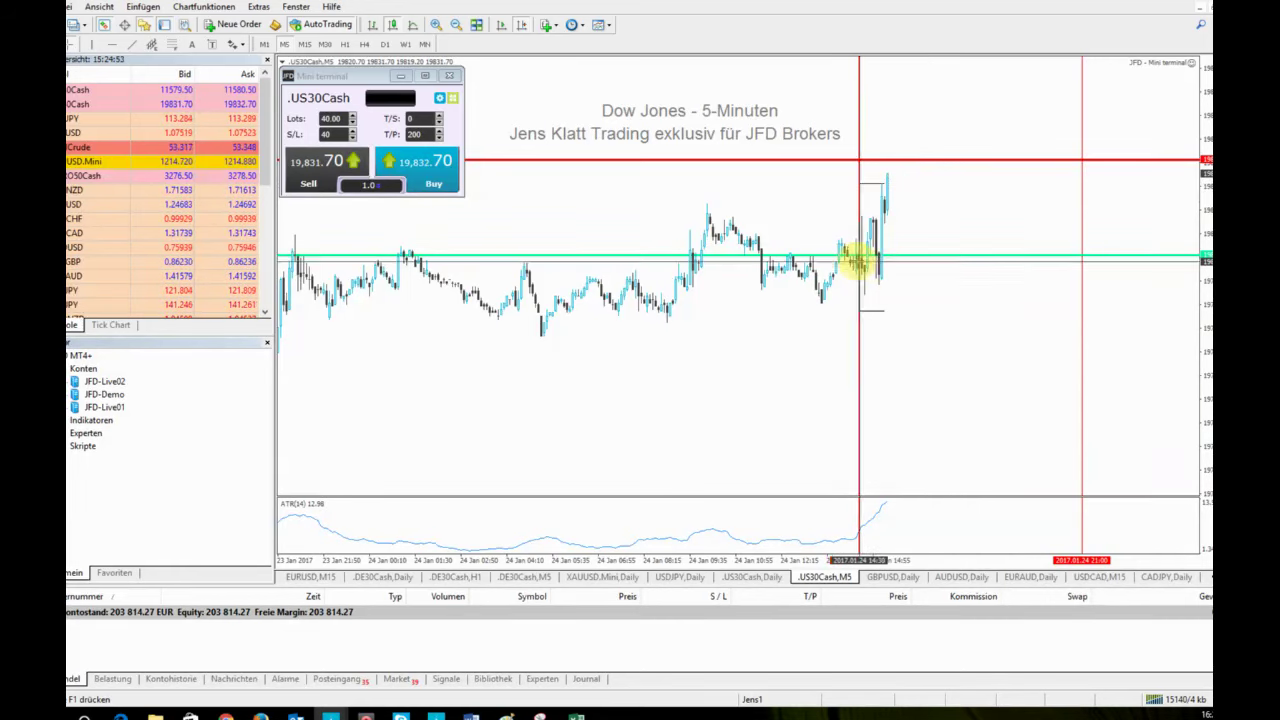
left_click_drag(849, 449, 859, 455)
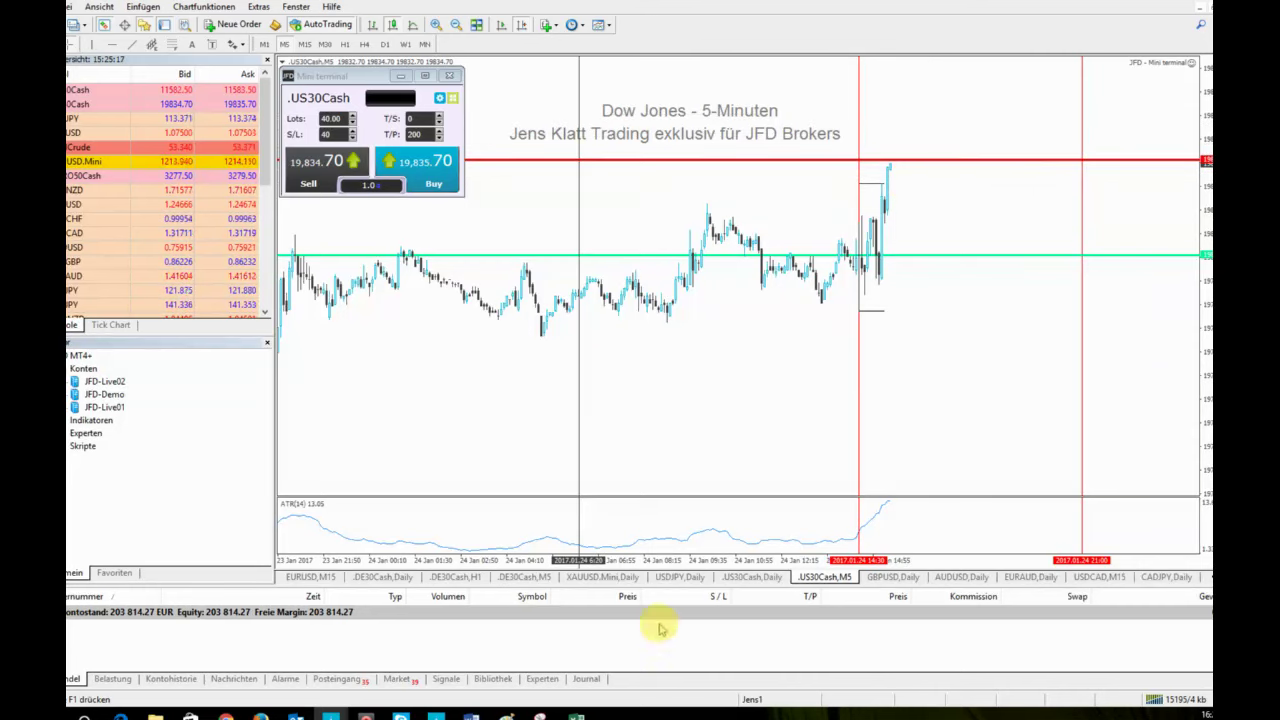
left_click(757, 578)
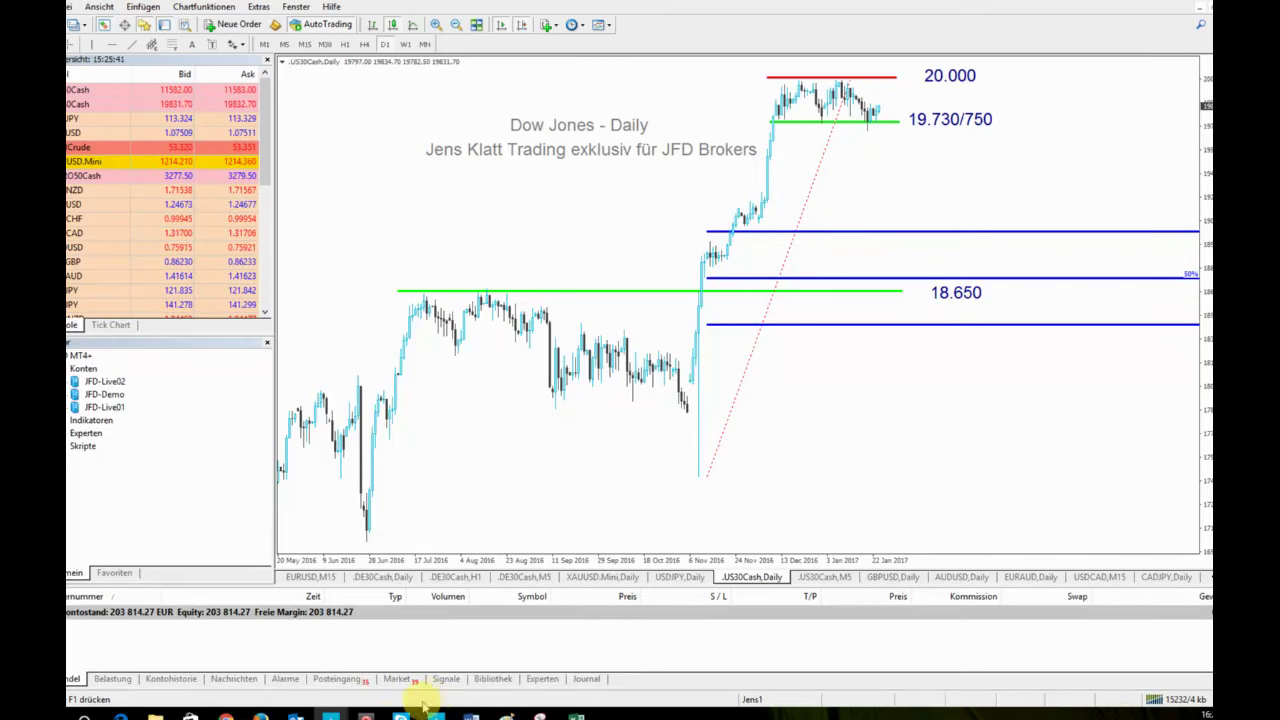
left_click(260, 716)
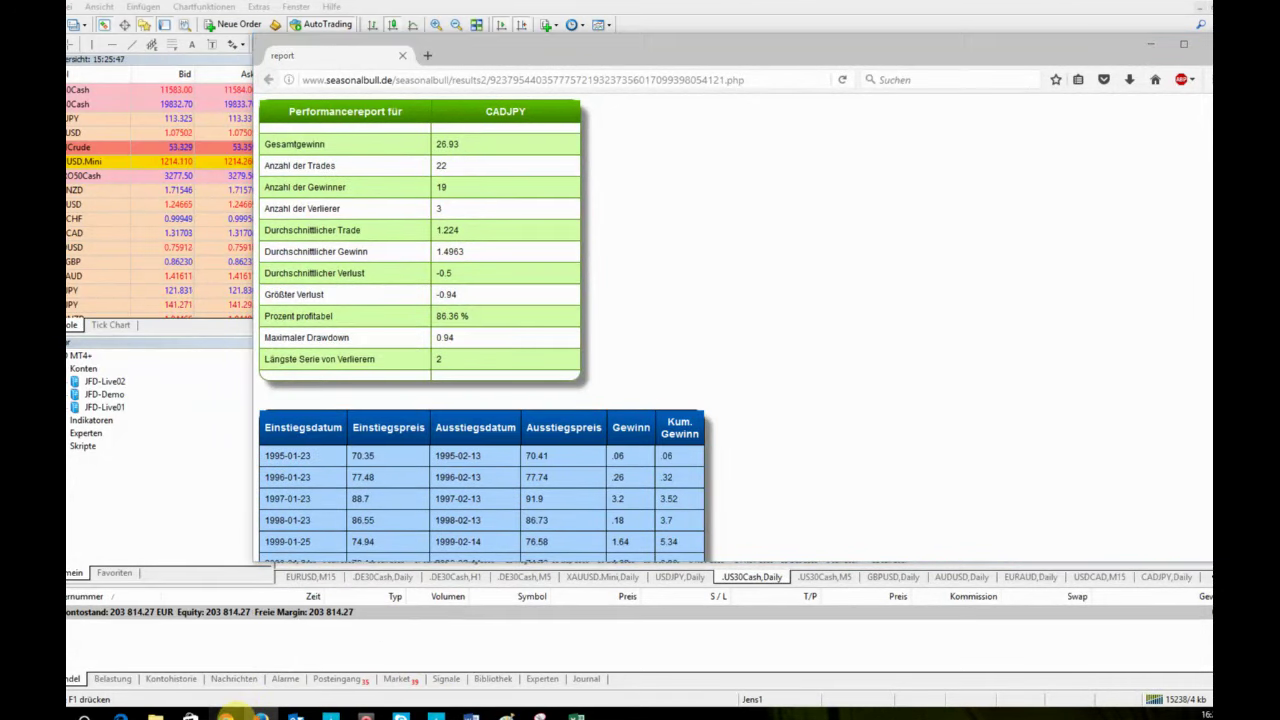
Bring Guidants forward, open the CAD/JPY daily chart, and raise the Snipping Tool window
left_click(226, 714)
left_click(276, 676)
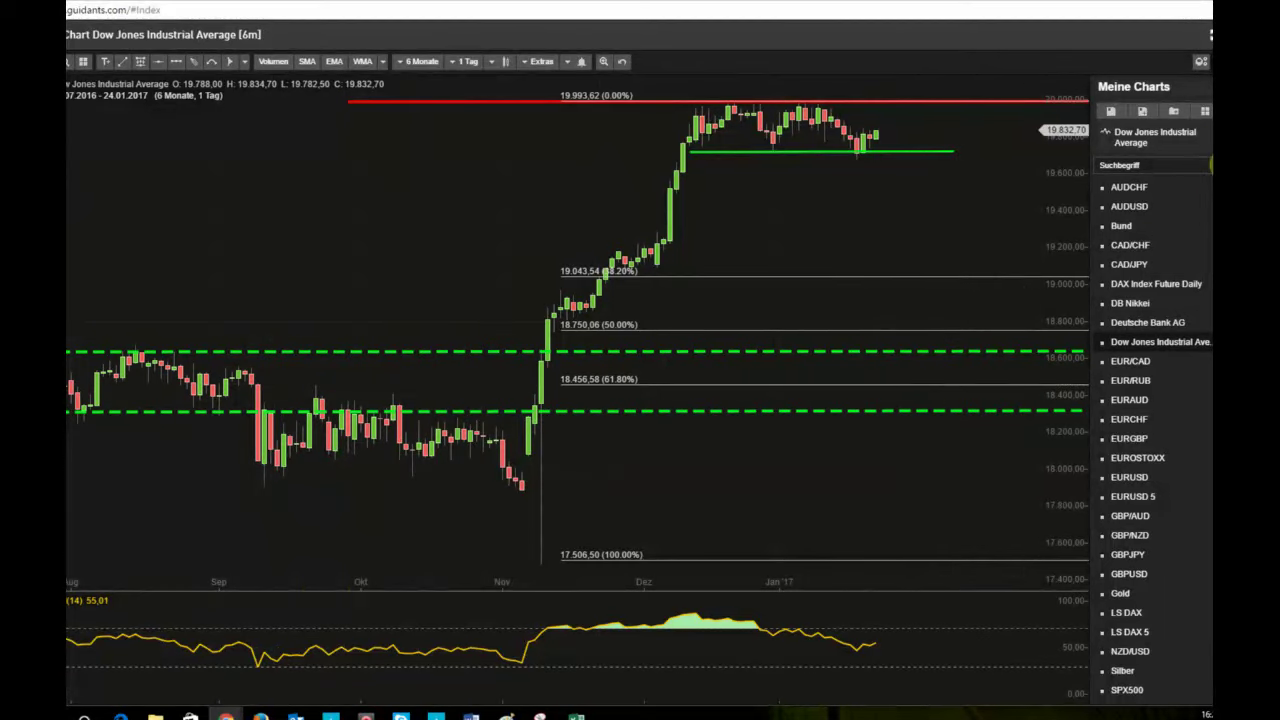
left_click(1137, 265)
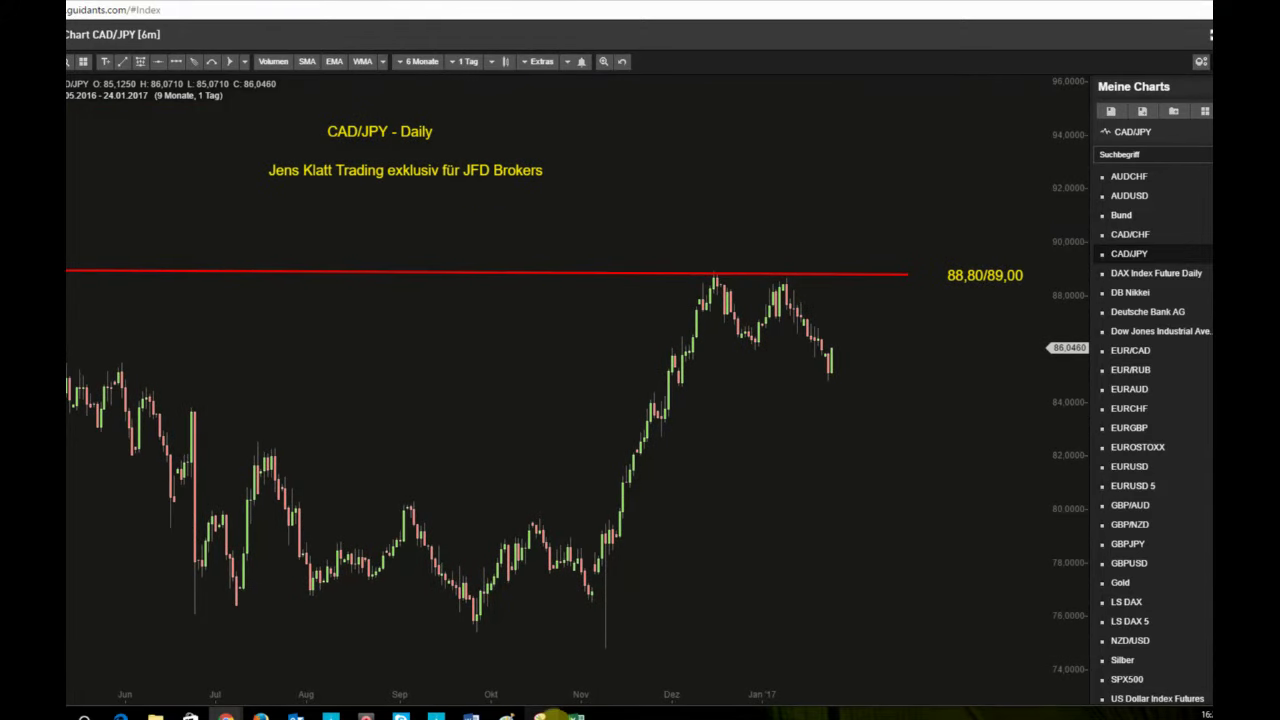
left_click(540, 716)
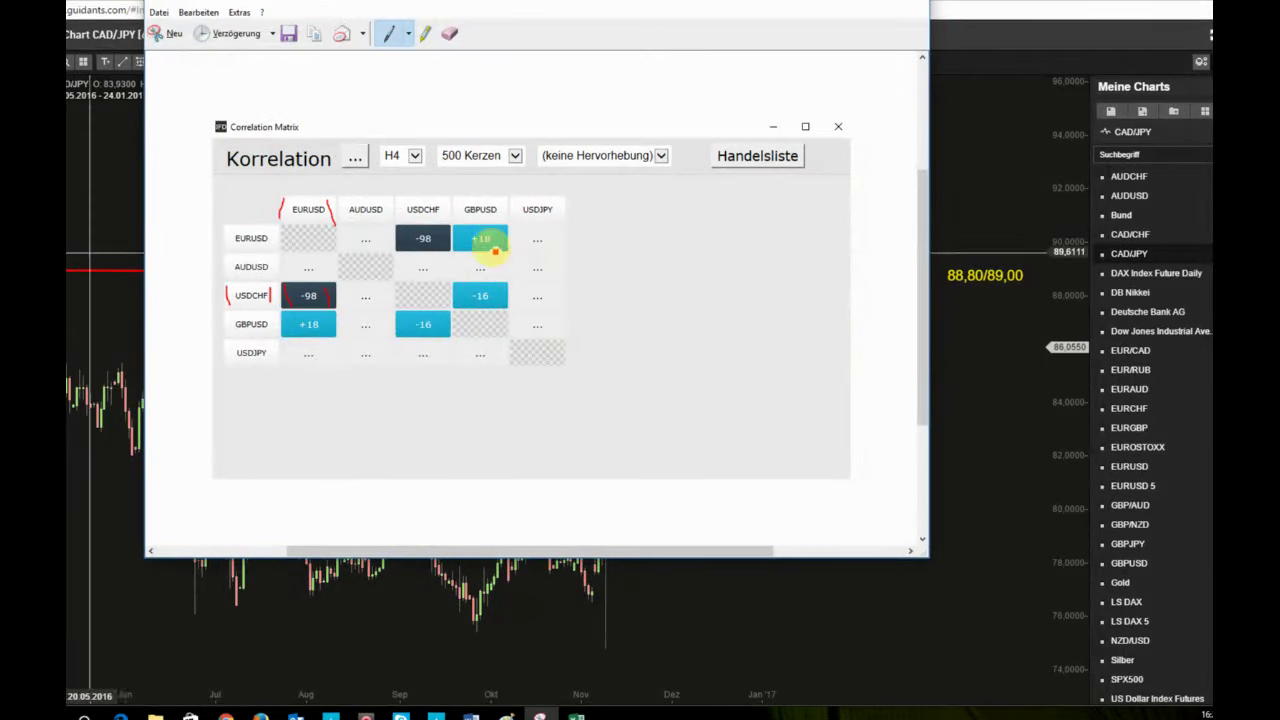
Take a new rectangular snip of the CAD/JPY daily chart area
left_click(168, 33)
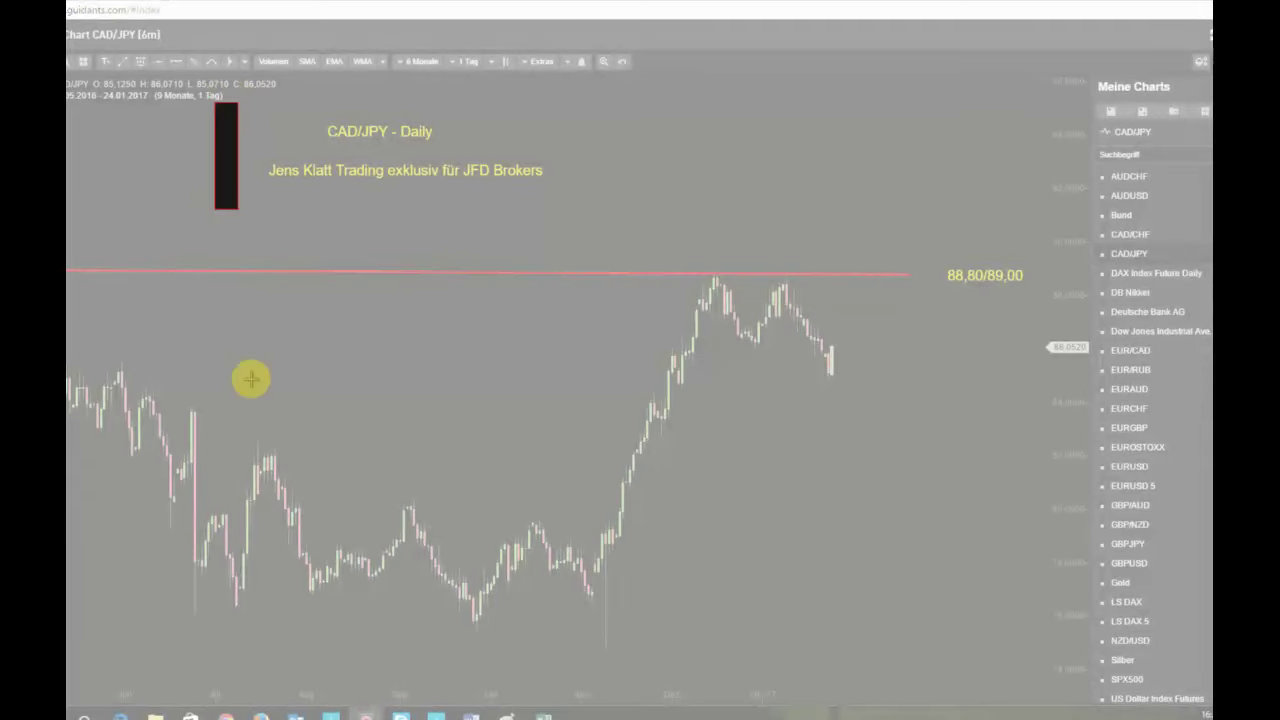
left_click_drag(251, 379, 1090, 703)
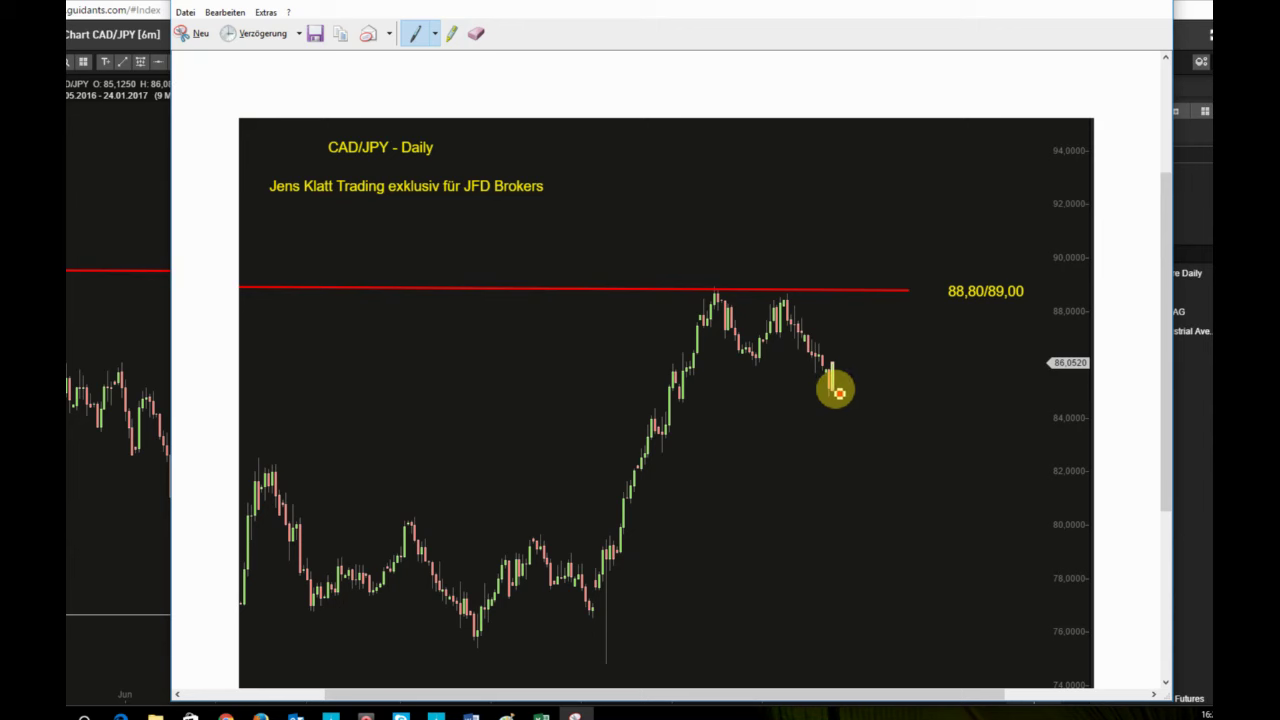
Draw a red path from the last candle dipping toward 82, rebounding, and label it 86,50/87
left_click_drag(839, 386, 863, 334)
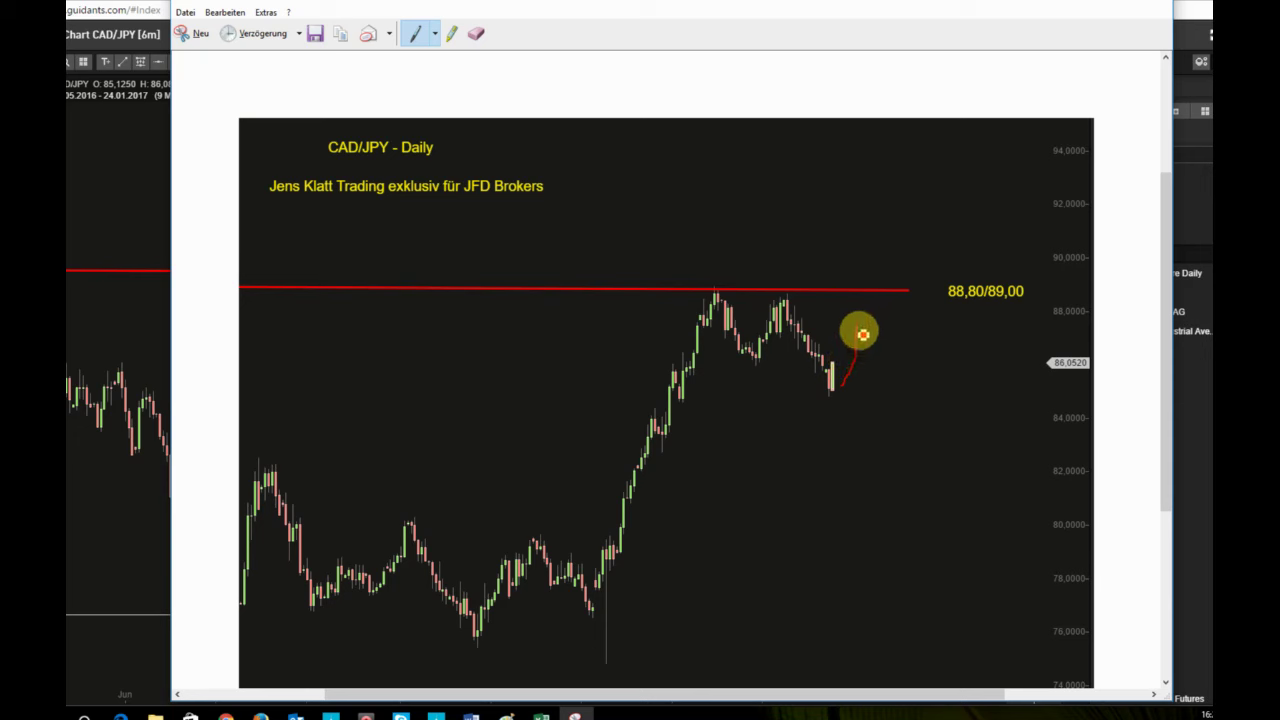
left_click_drag(863, 334, 897, 462)
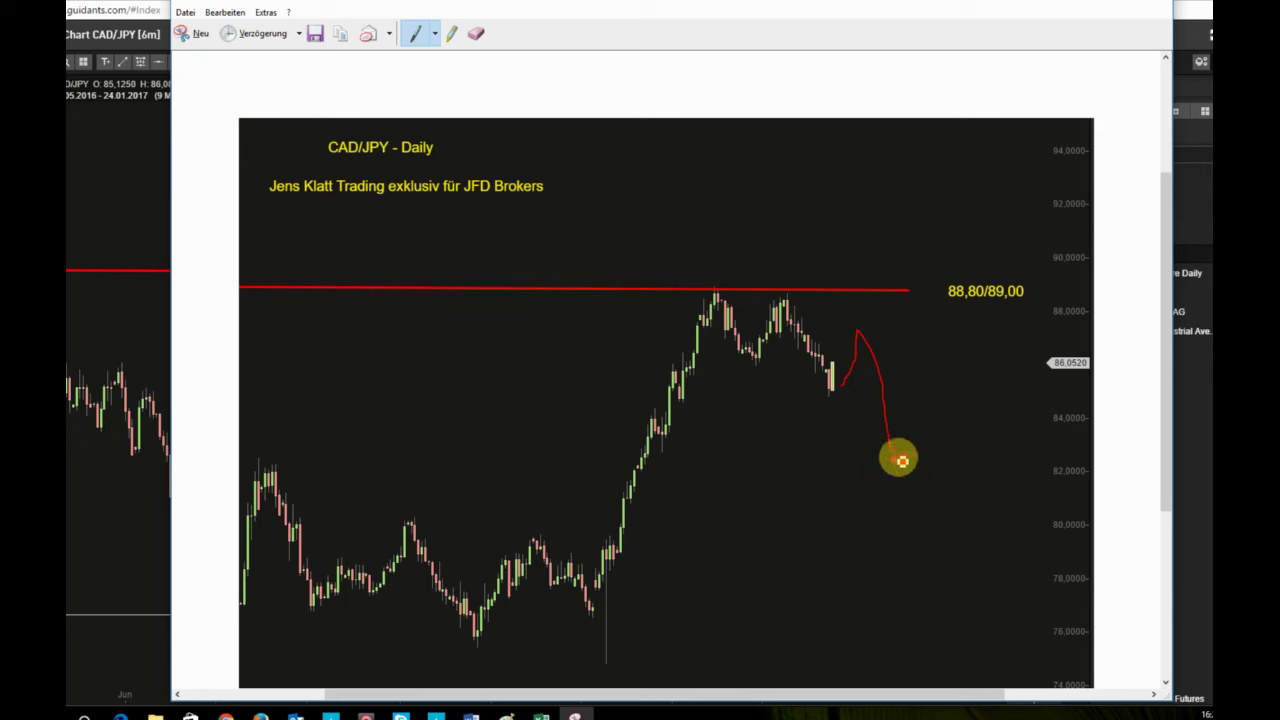
left_click_drag(899, 458, 936, 347)
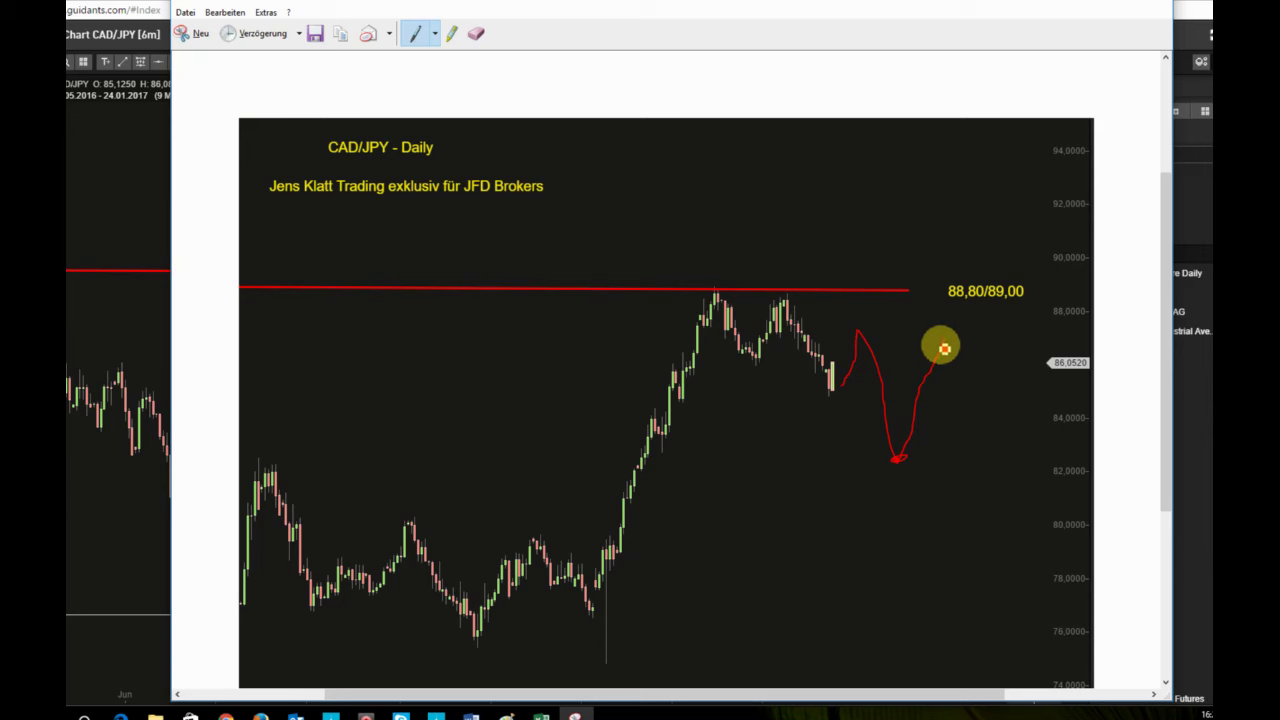
mouse_move(946, 351)
left_mouse_down()
mouse_move(991, 354)
mouse_move(986, 363)
mouse_move(1009, 337)
mouse_move(1003, 354)
mouse_move(1029, 346)
mouse_move(1024, 369)
mouse_move(980, 380)
mouse_move(980, 391)
mouse_move(994, 374)
mouse_move(1002, 400)
mouse_move(984, 392)
left_mouse_up()
left_click_drag(997, 385, 1003, 402)
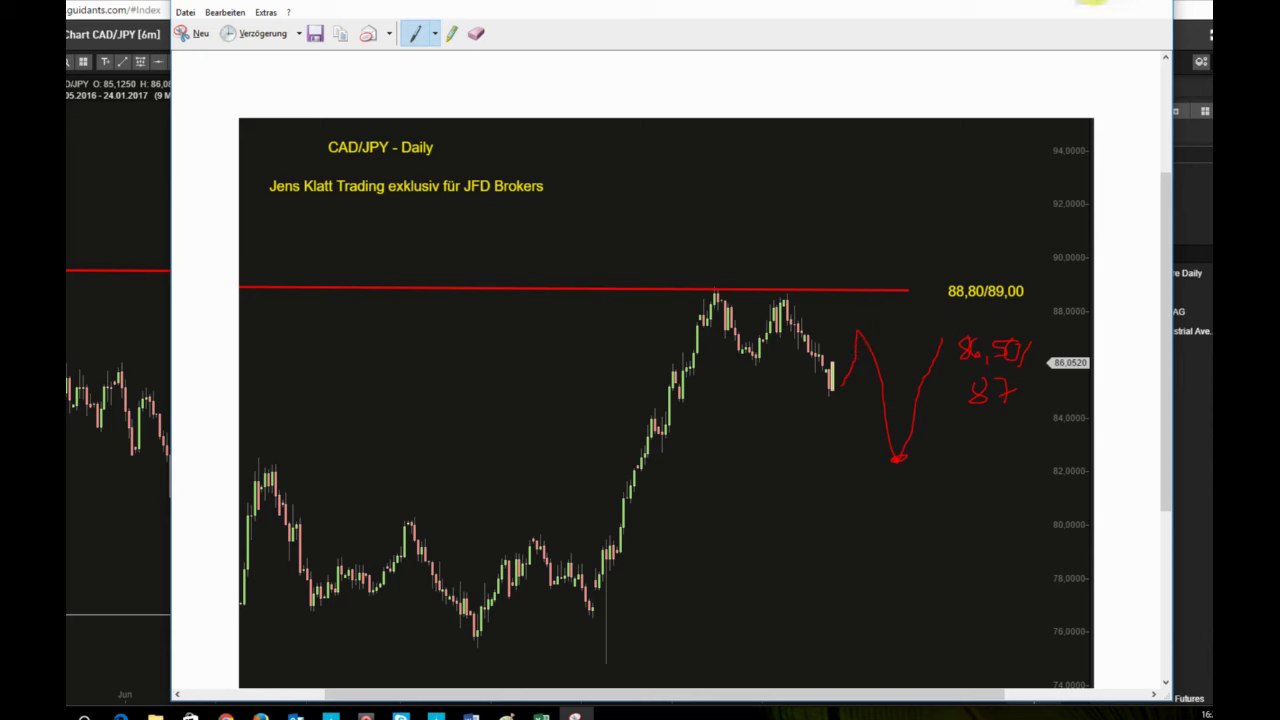
left_click(1090, 3)
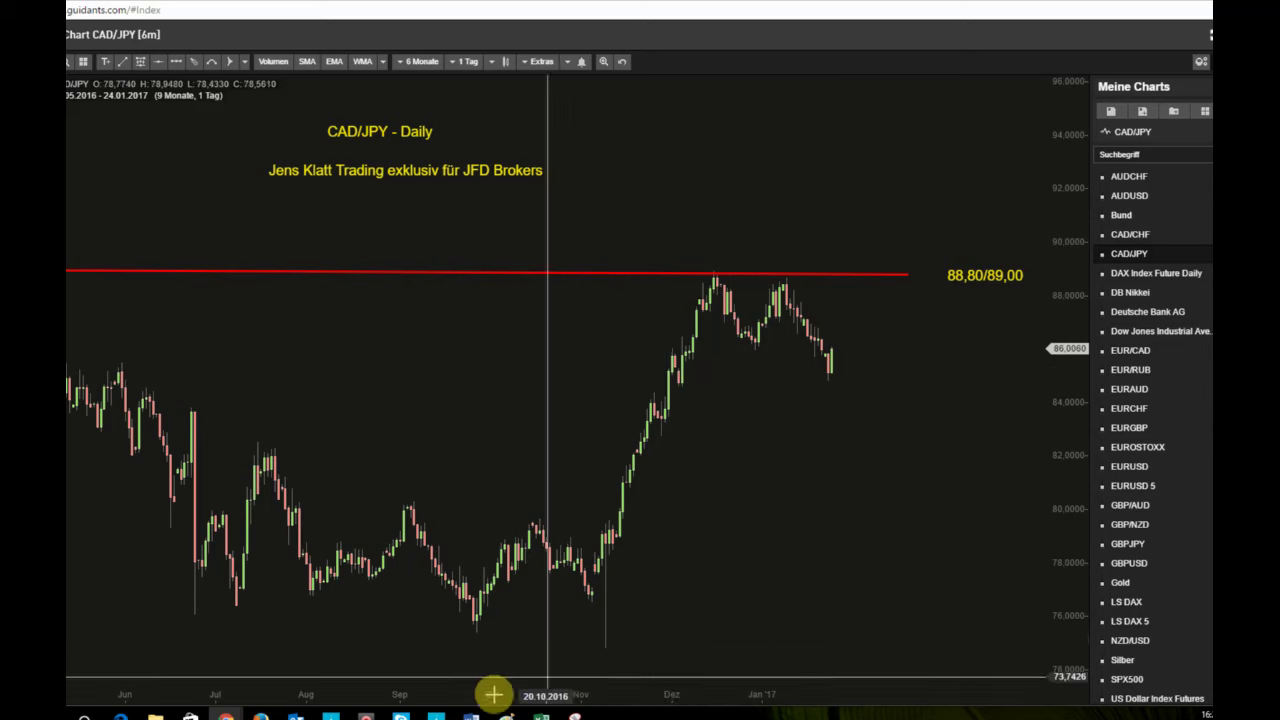
Bring the MetaTrader 4 US30Cash daily chart to the front
mouse_move(330, 713)
left_click(290, 650)
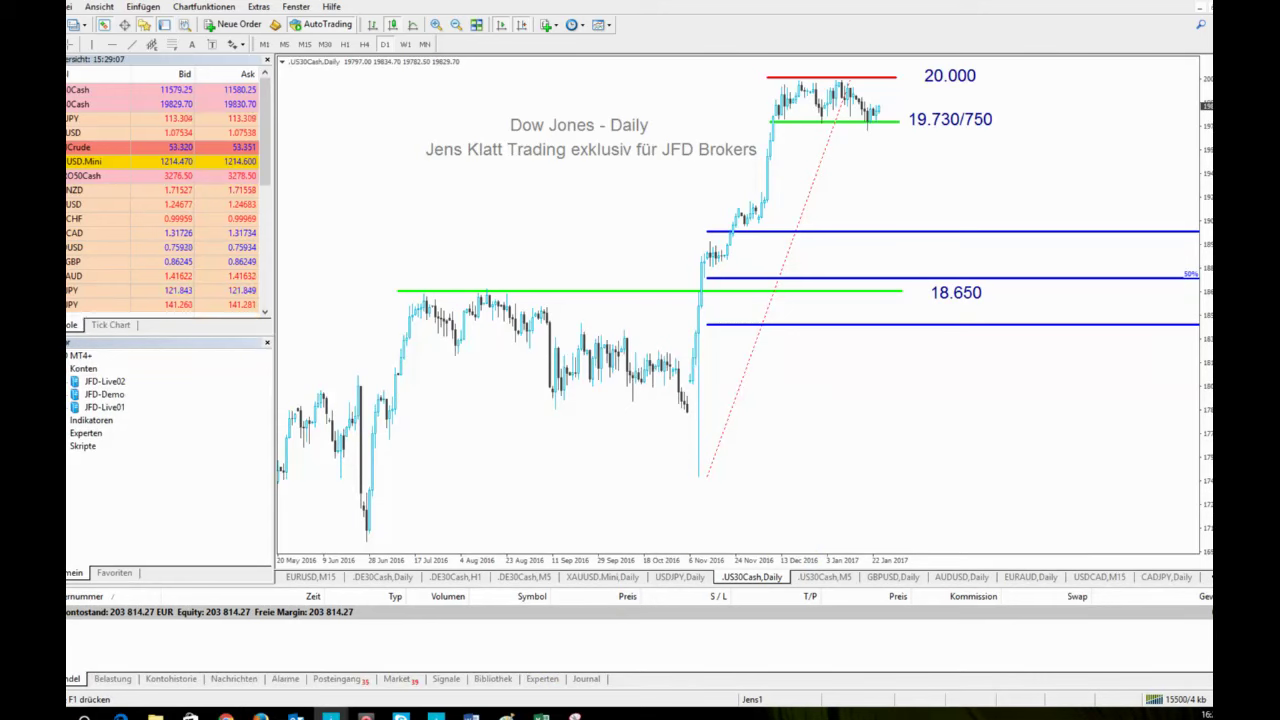
left_click(366, 716)
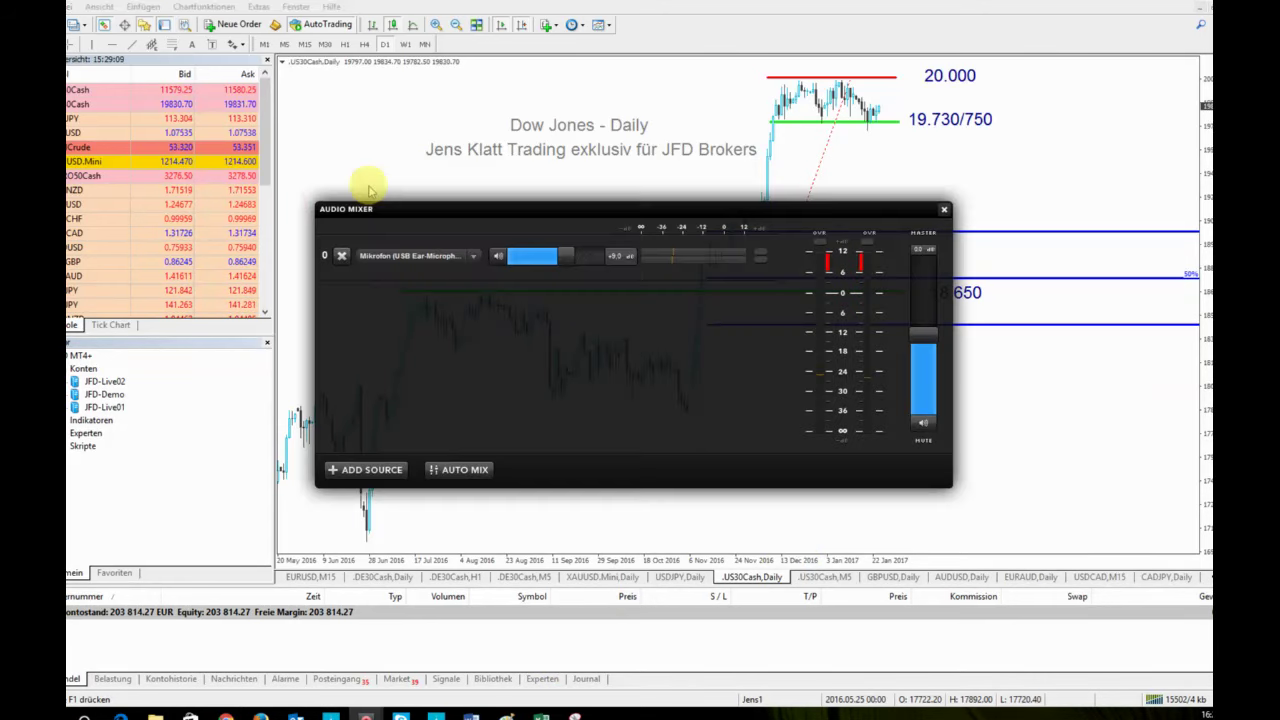
left_click_drag(491, 220, 138, 288)
left_click(366, 716)
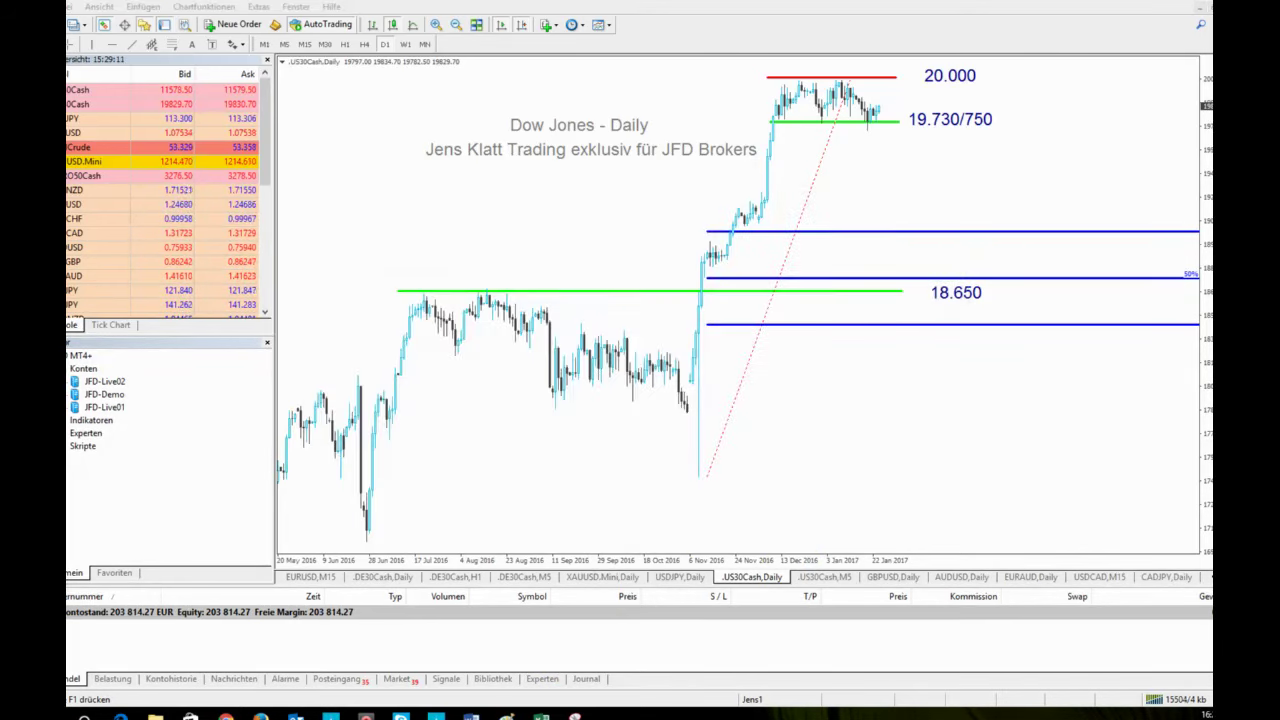